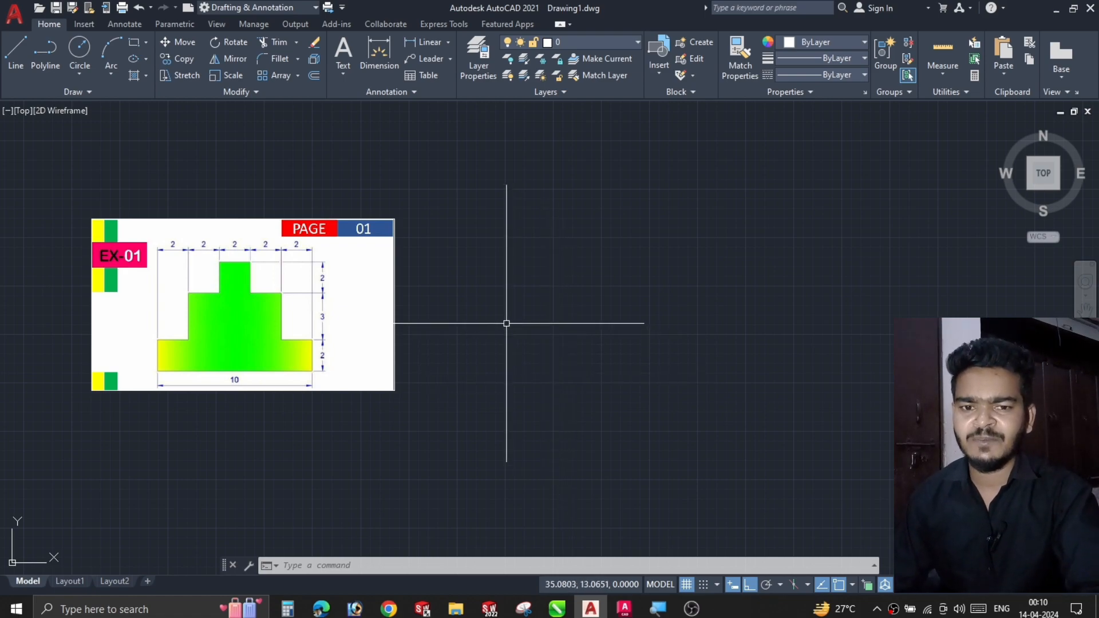
# Examine the EX-01 reference figure and its dimensions, leaving free drawing space beside it
pyautogui.scroll(2, 206, 288)
pyautogui.moveTo(206, 287); pyautogui.dragTo(338, 287, button='middle')
pyautogui.scroll(-2, 338, 287)
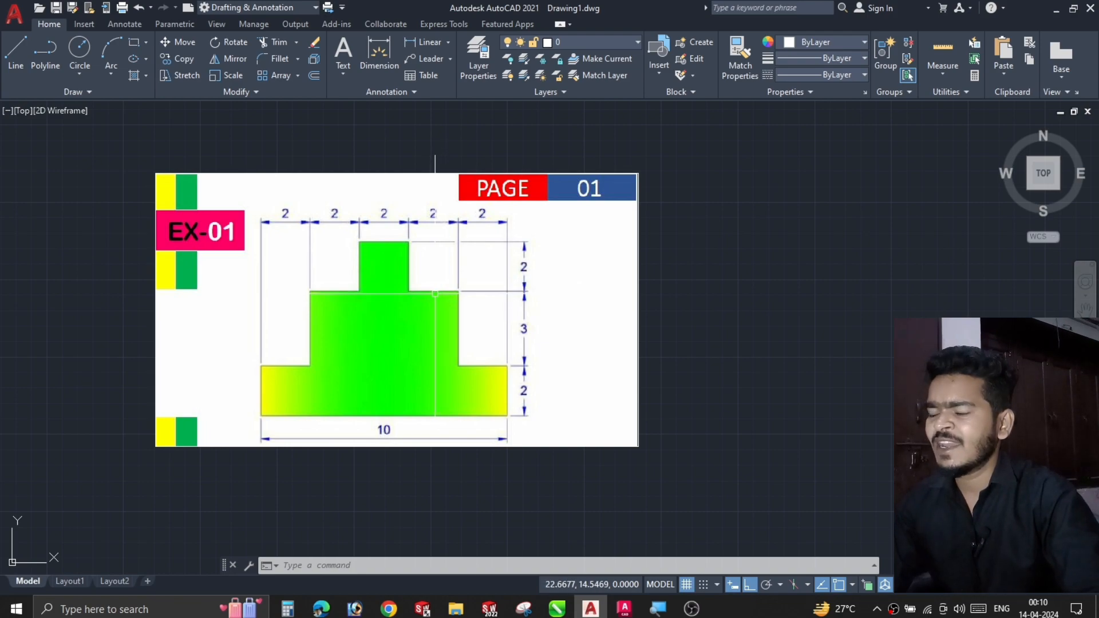
pyautogui.scroll(-1, 410, 319)
pyautogui.click(407, 318)
pyautogui.press('Escape')
pyautogui.moveTo(380, 317); pyautogui.dragTo(168, 312, button='middle')
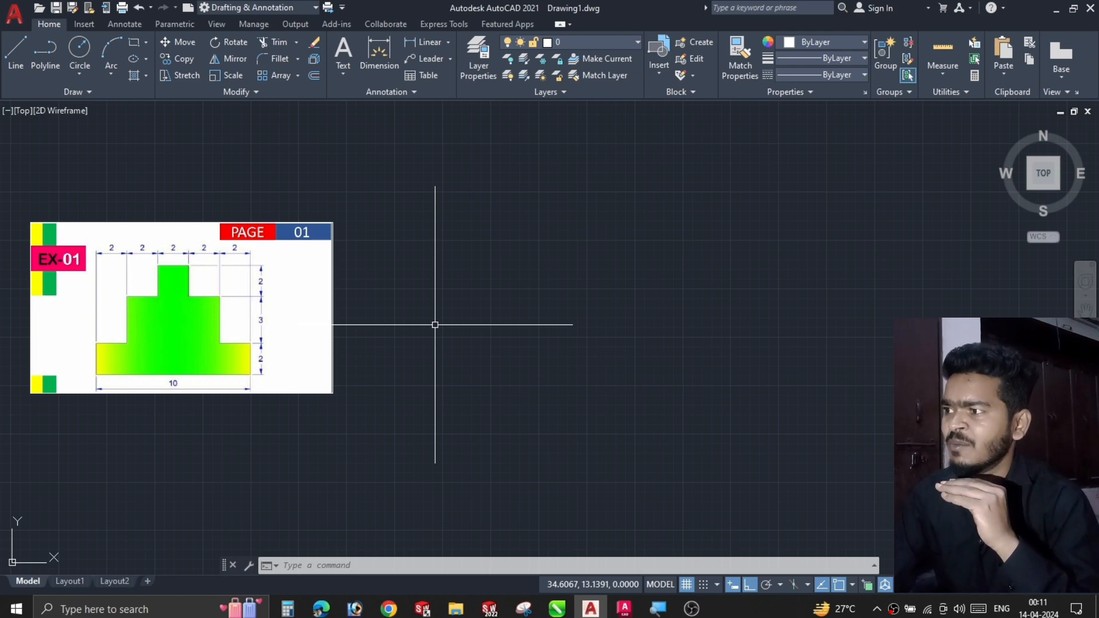
# Begin a line outline beside the reference image with a 10-unit base running right and a 2-unit edge upward
pyautogui.write('l')
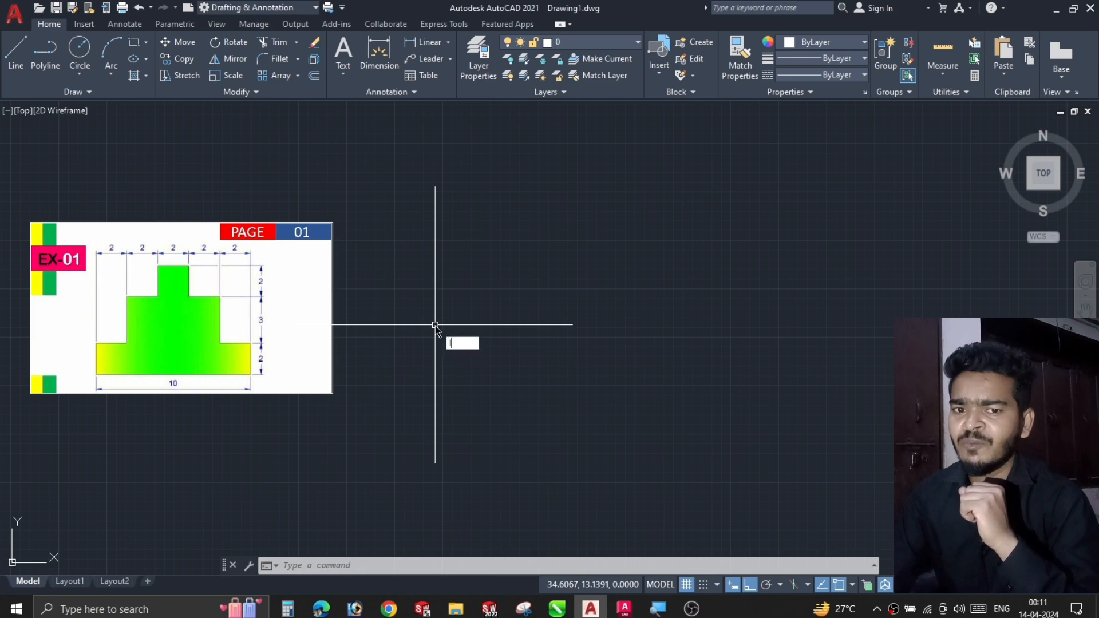
pyautogui.press('Return')
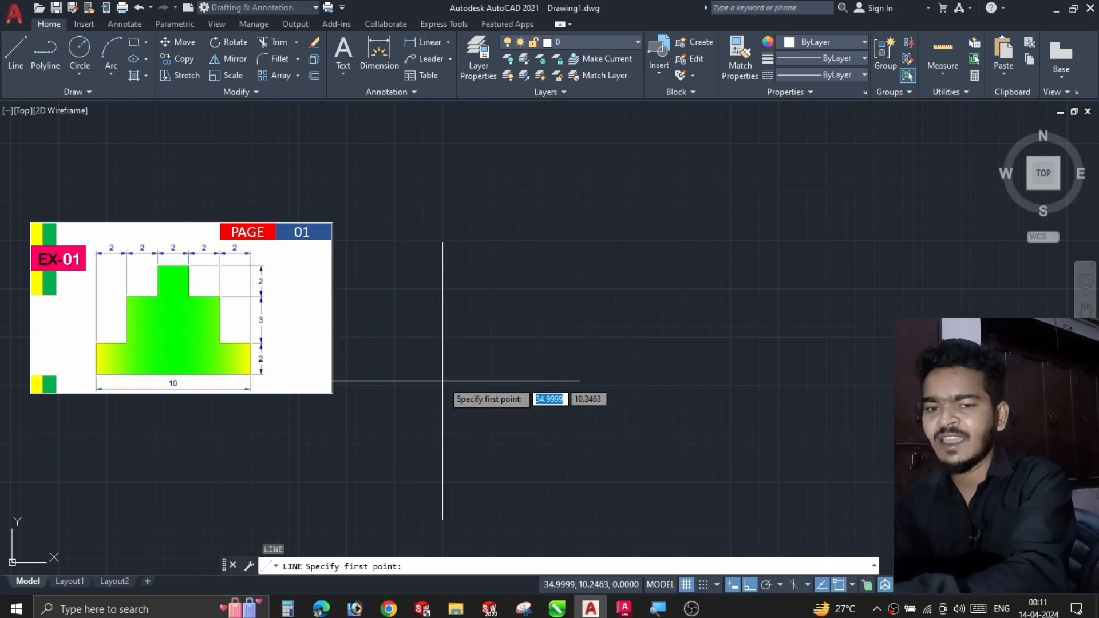
pyautogui.click(435, 384)
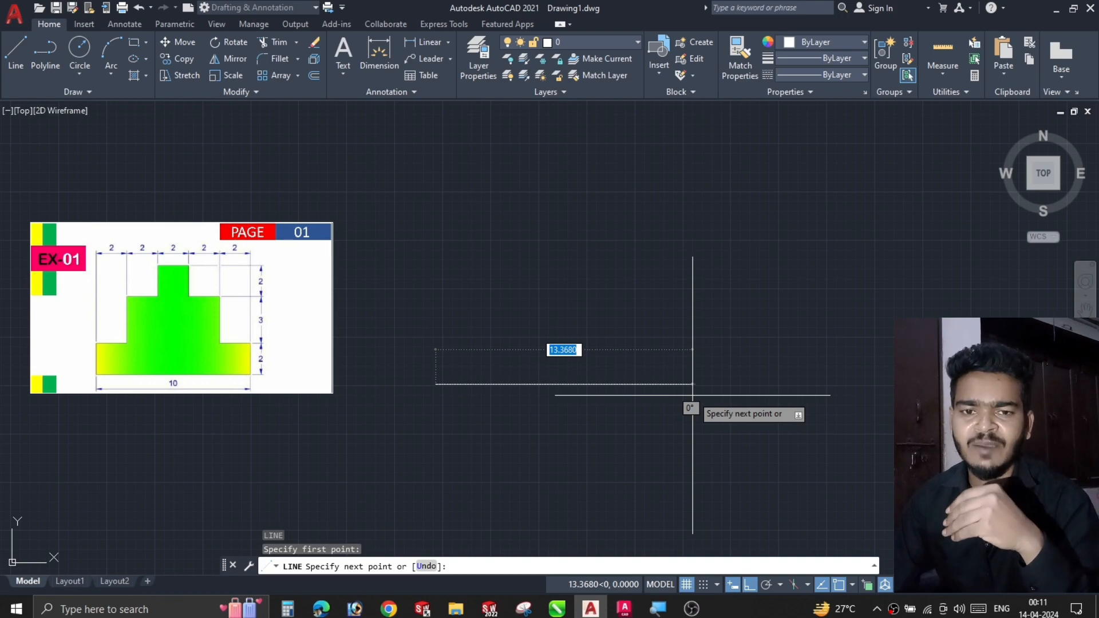
pyautogui.write('10')
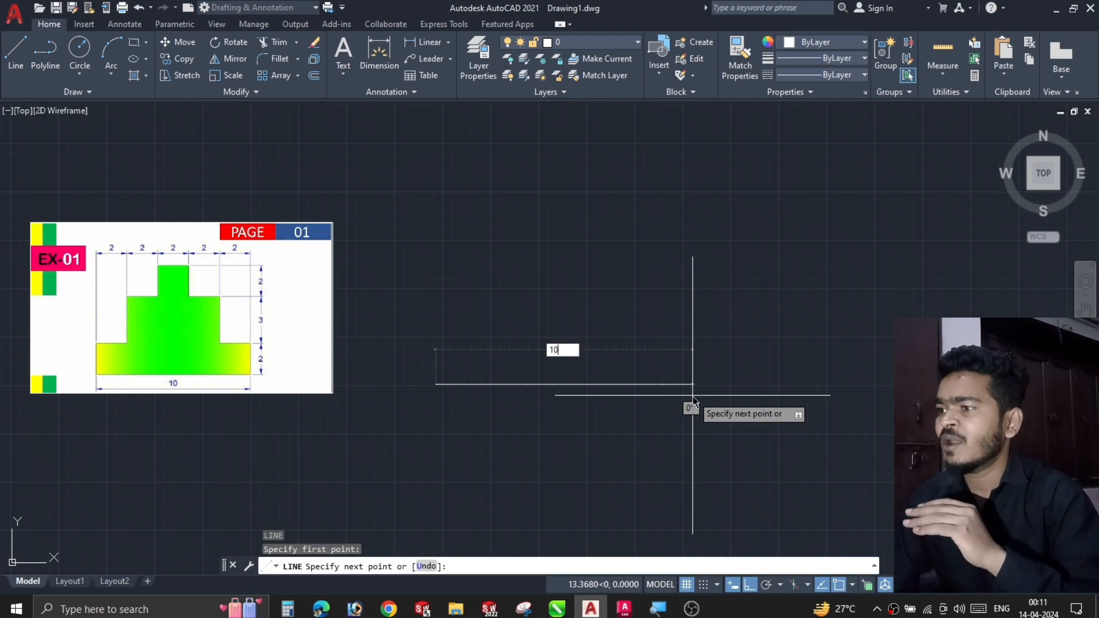
pyautogui.press('Return')
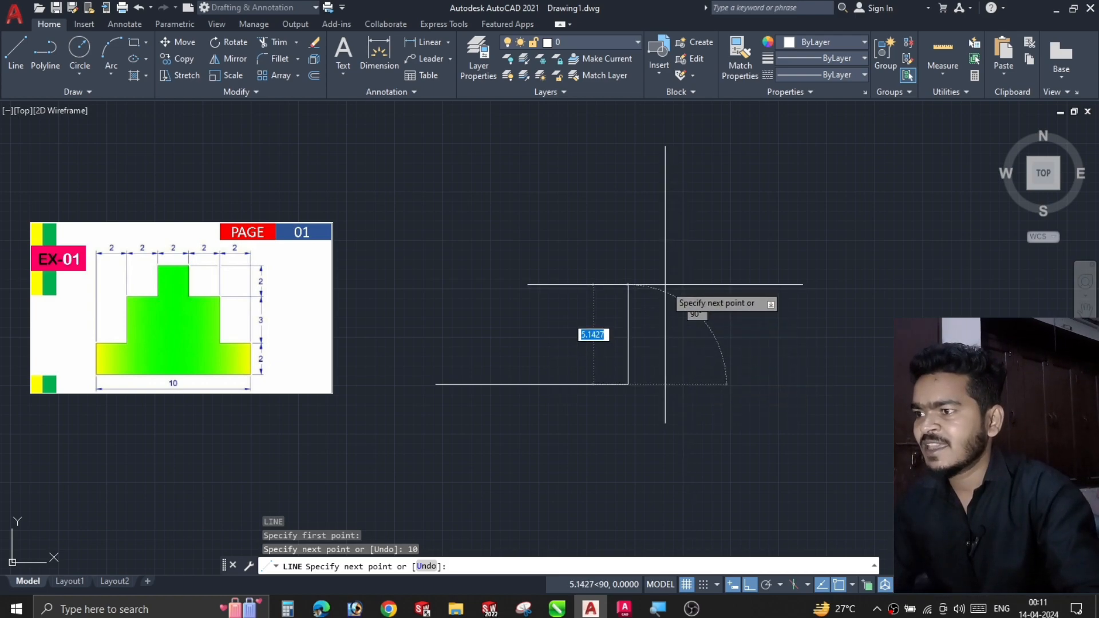
pyautogui.write('2')
pyautogui.press('Return')
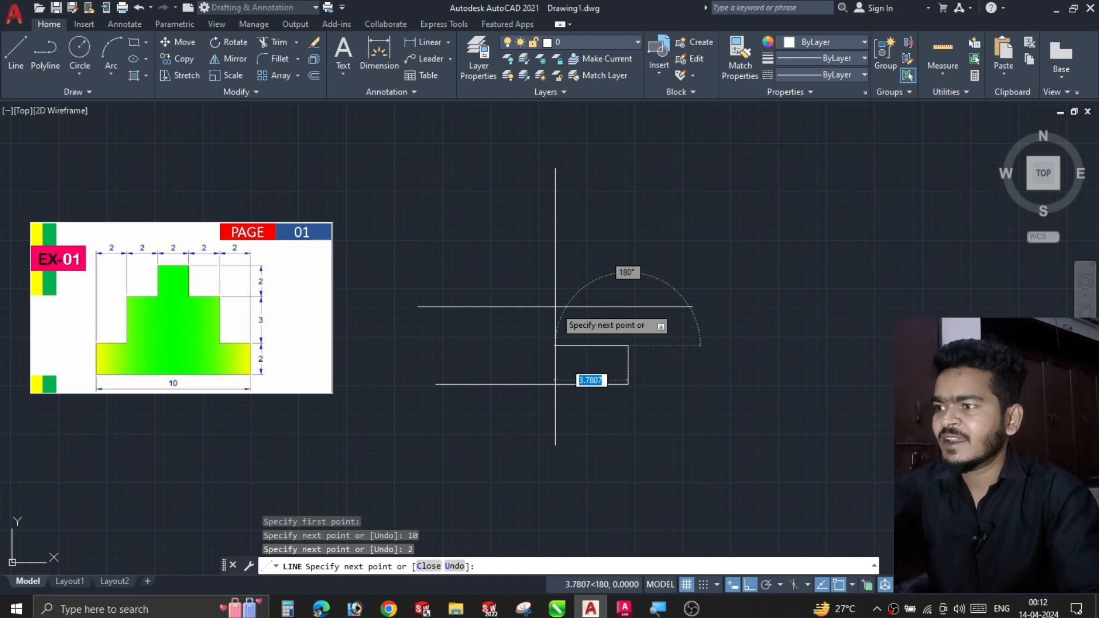
# Continue the outline up the right-hand steps with segments 2 left, 3 up, 2 left and 2 up
pyautogui.write('2')
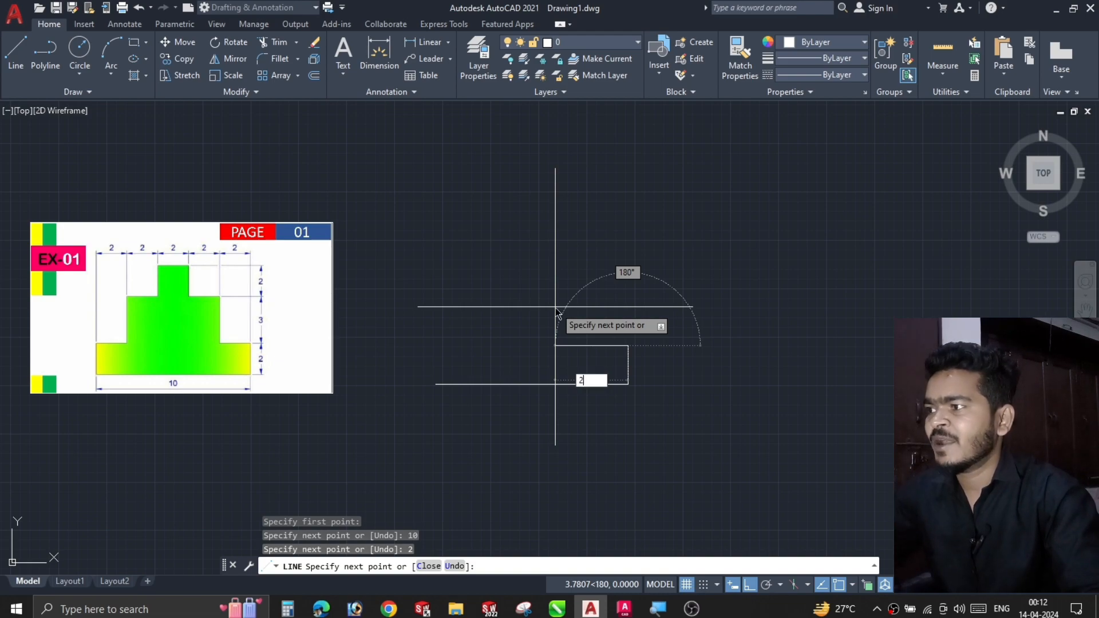
pyautogui.press('Return')
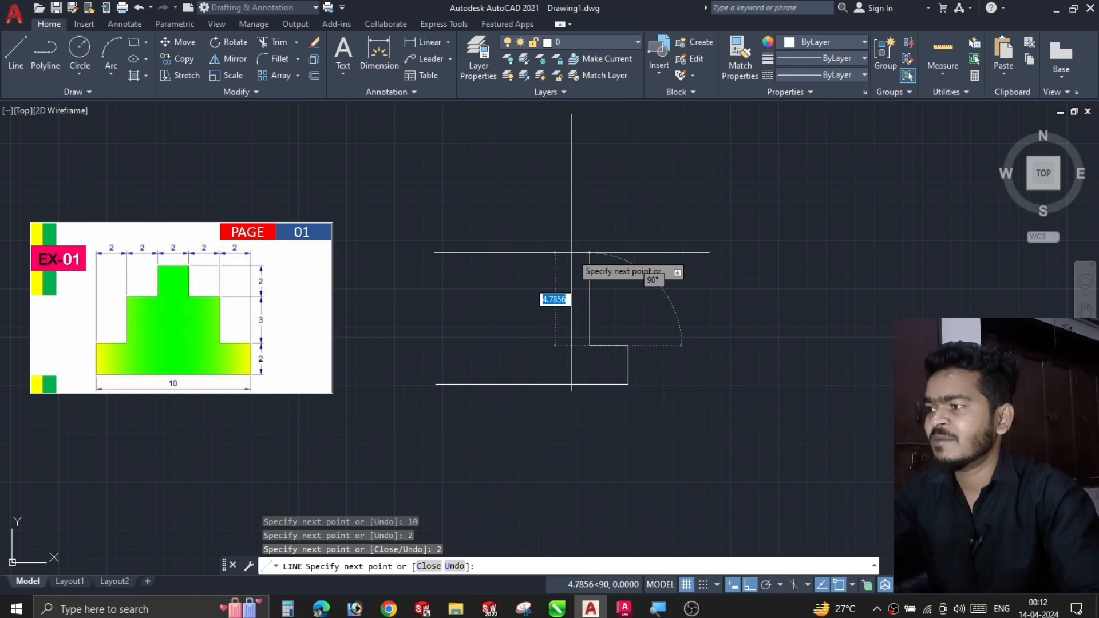
pyautogui.write('3')
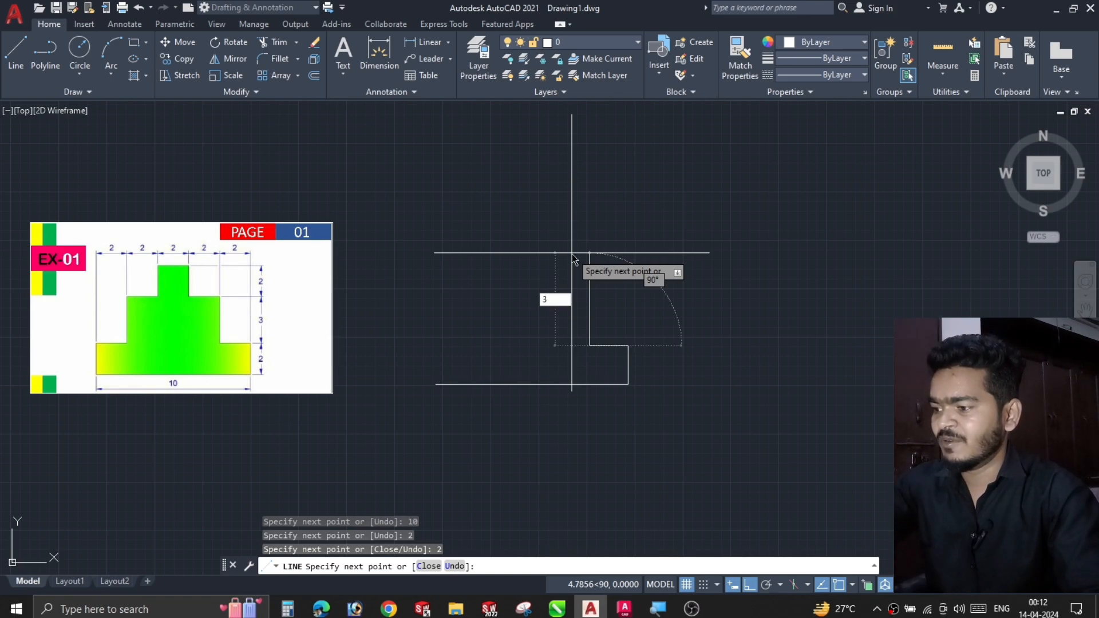
pyautogui.press('Return')
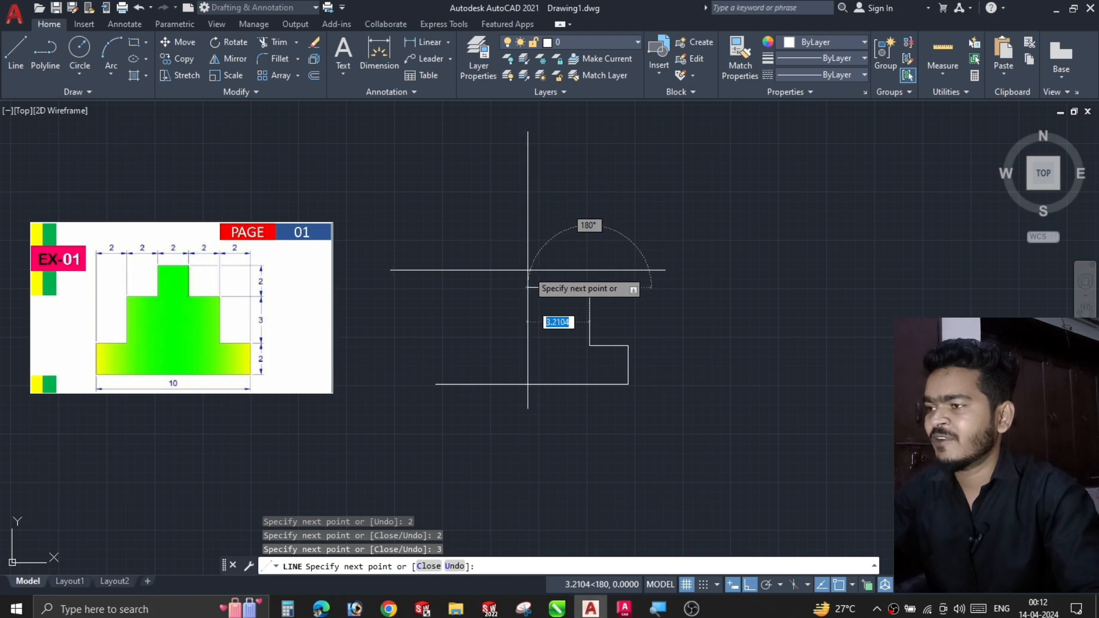
pyautogui.write('2')
pyautogui.press('Return')
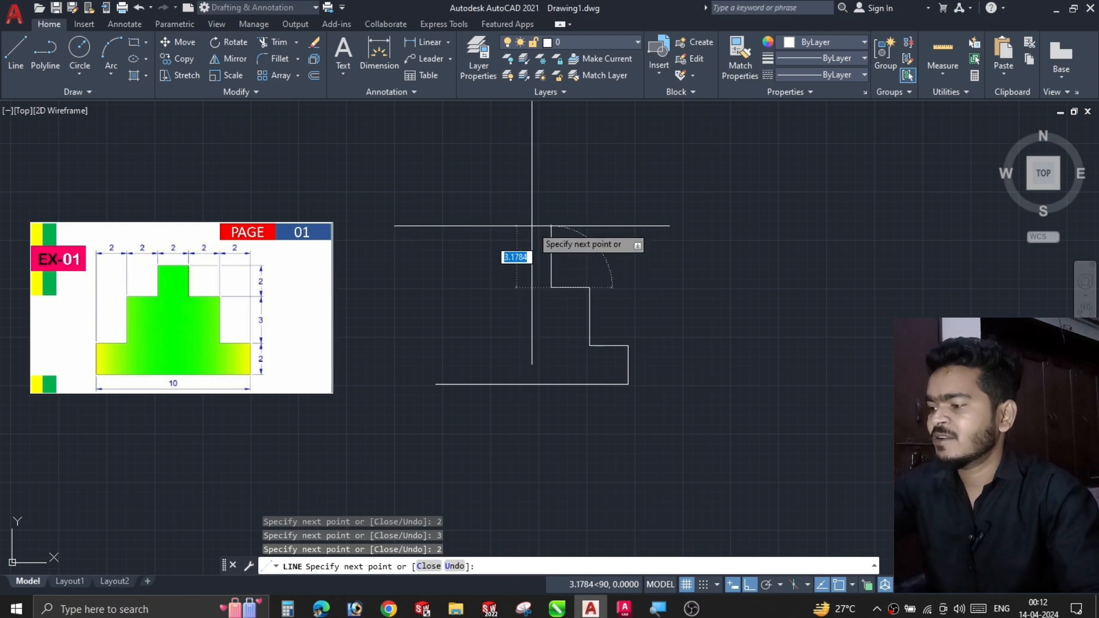
pyautogui.write('2')
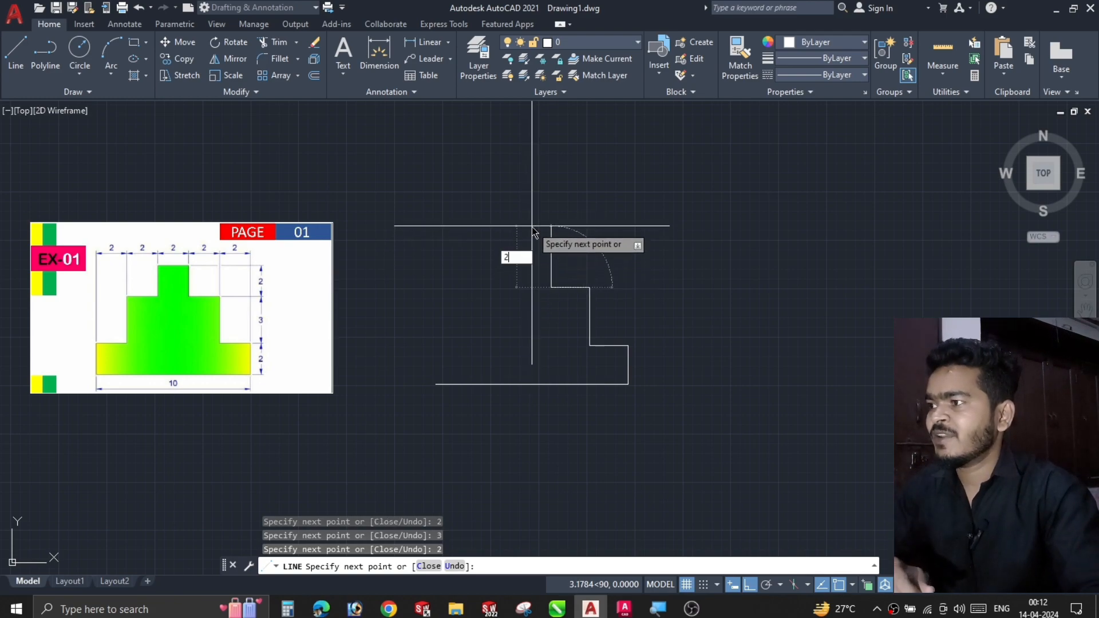
pyautogui.press('Return')
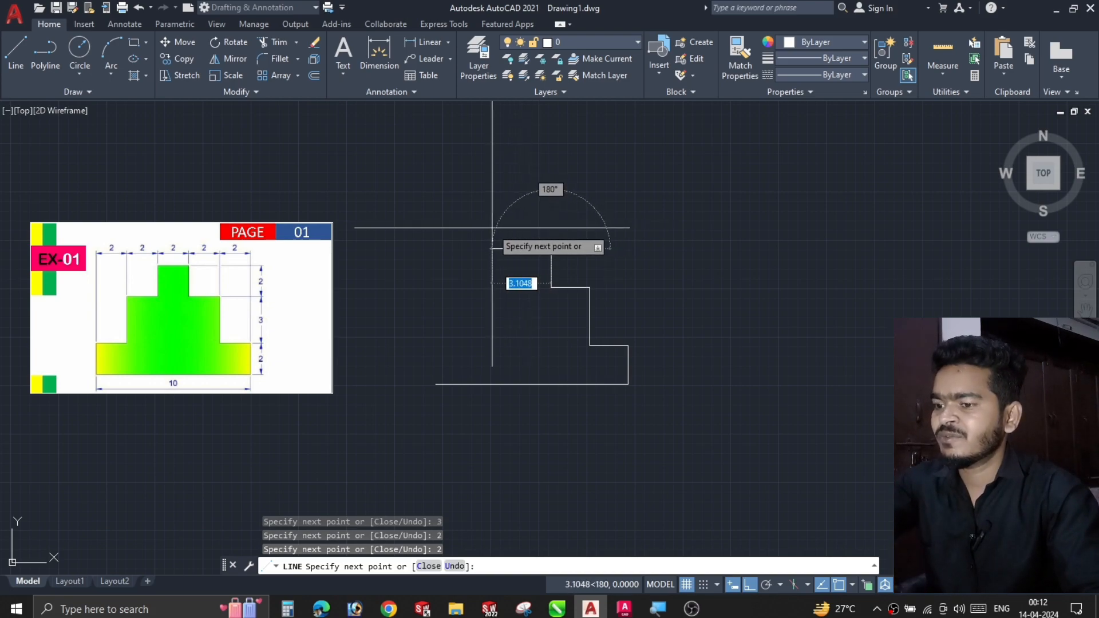
# Continue over the top and down the left-hand steps with segments 2 left, 2 down, 2 left and 3 down
pyautogui.write('2')
pyautogui.press('Return')
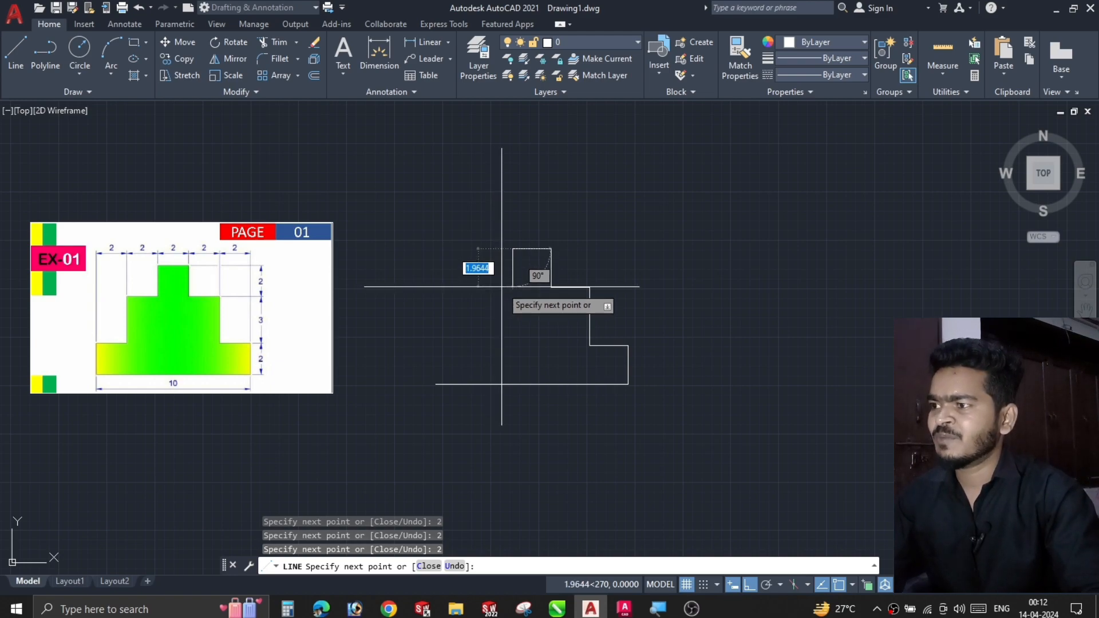
pyautogui.press('Return')
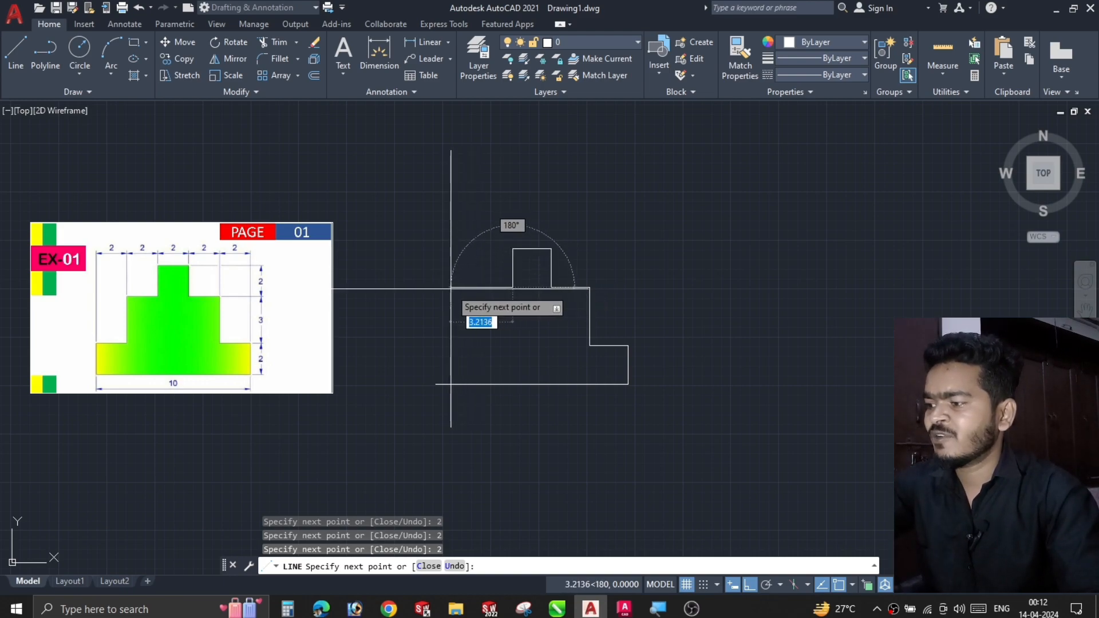
pyautogui.press('Return')
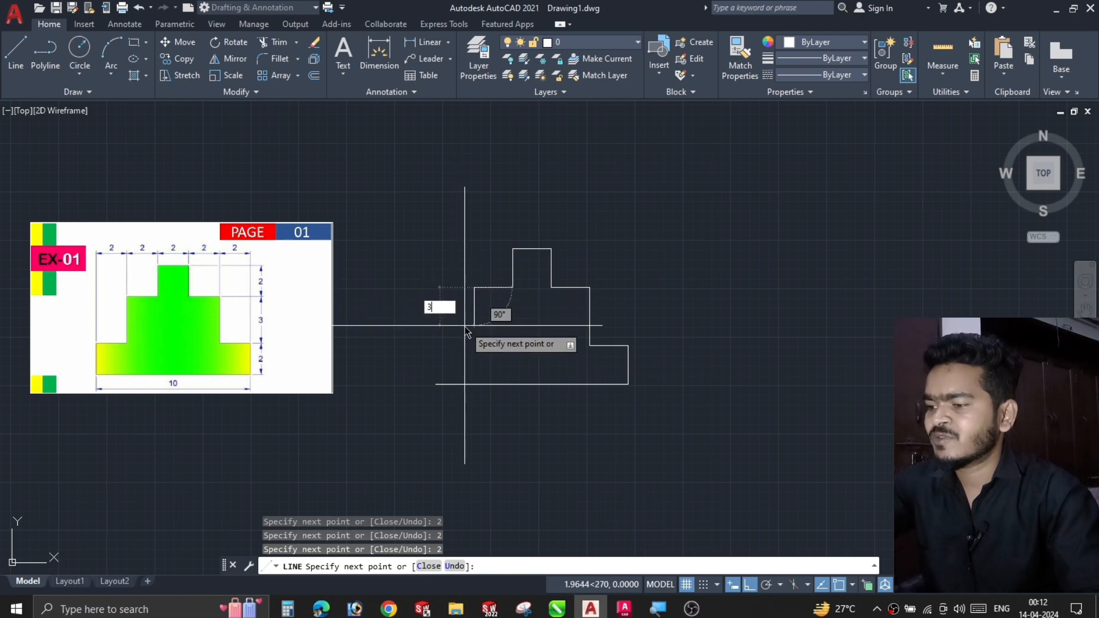
pyautogui.write('3')
pyautogui.press('Return')
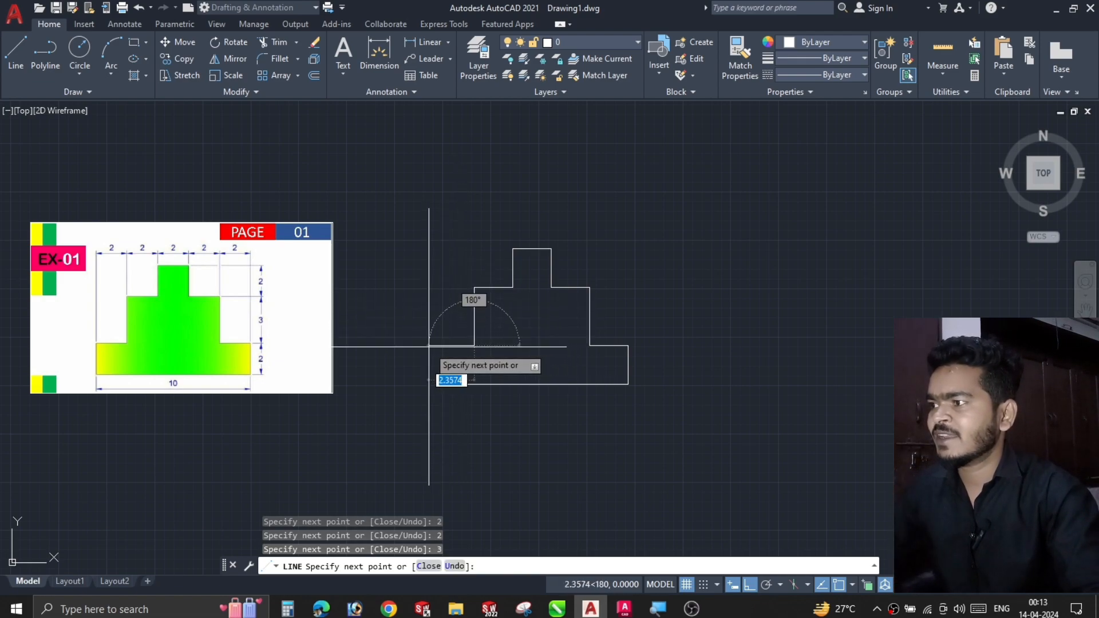
# Add the last 2-unit ledge leftward and close the stepped outline at its starting point
pyautogui.write('2')
pyautogui.press('Return')
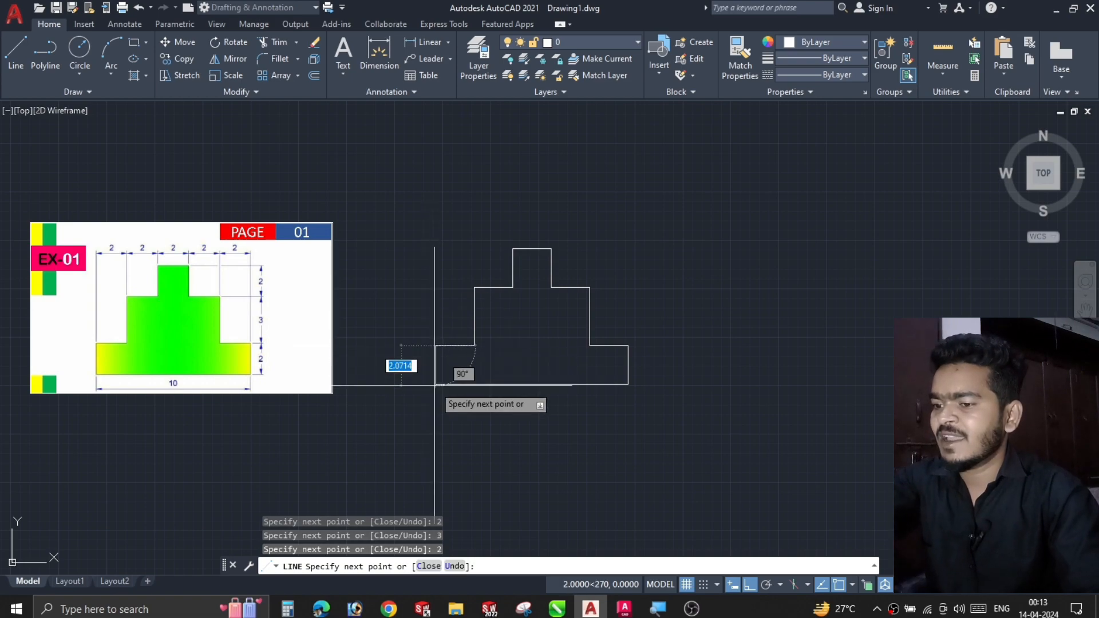
pyautogui.write('2')
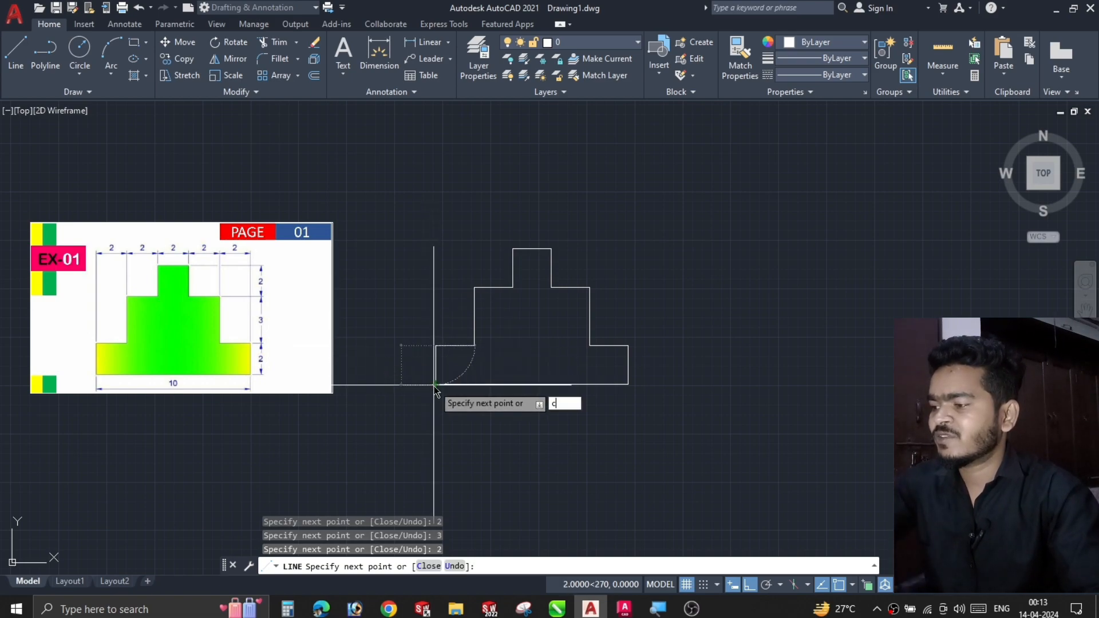
pyautogui.press('Return')
pyautogui.write('c')
pyautogui.press('Return')
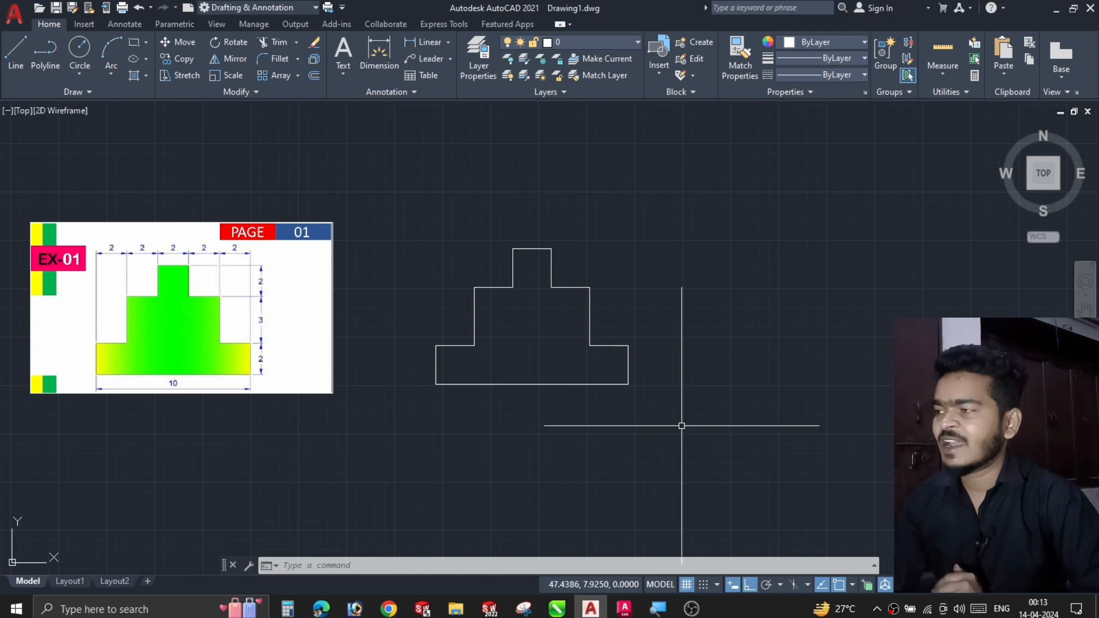
# Hatch the inside of the stepped outline with a gradient fill using green as the first color and yellow as the second
pyautogui.write('l')
pyautogui.press('Return')
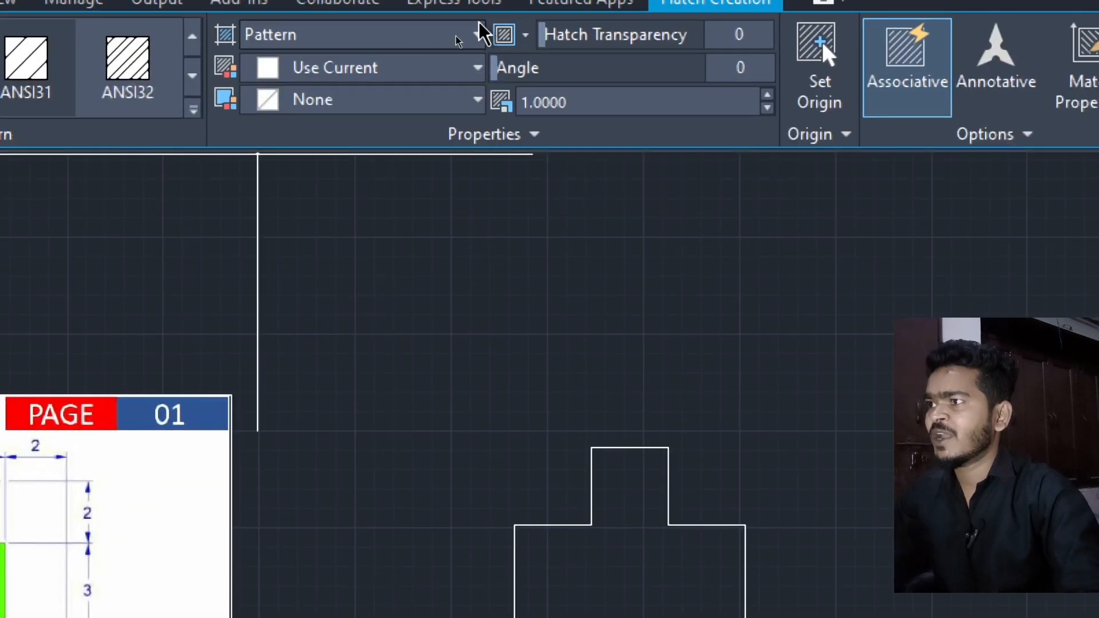
pyautogui.click(479, 32)
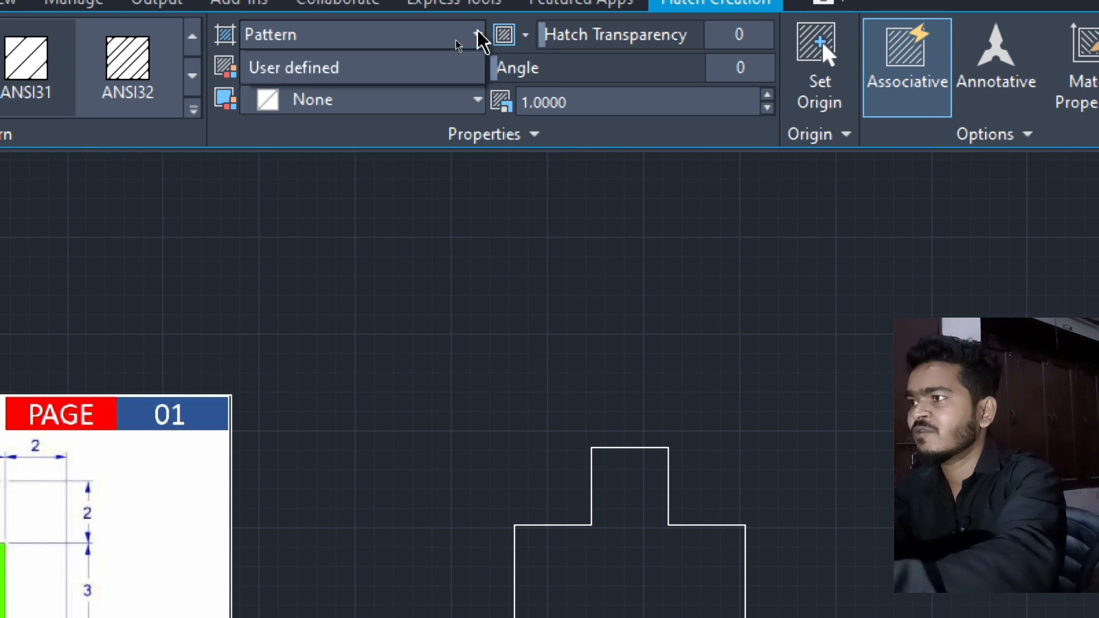
pyautogui.click(291, 94)
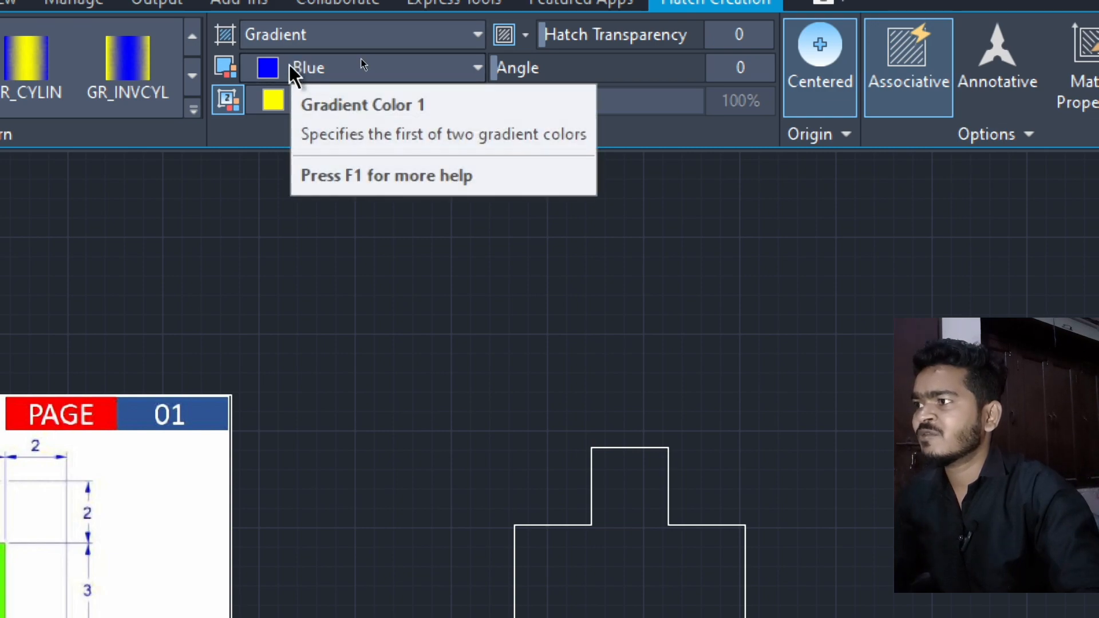
pyautogui.click(477, 68)
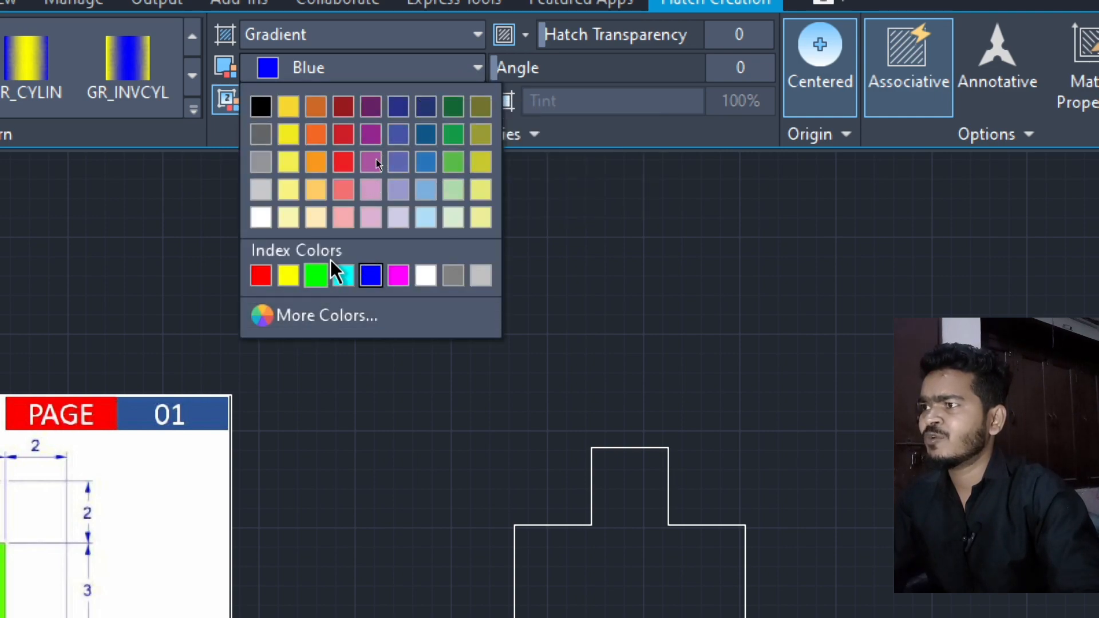
pyautogui.click(315, 277)
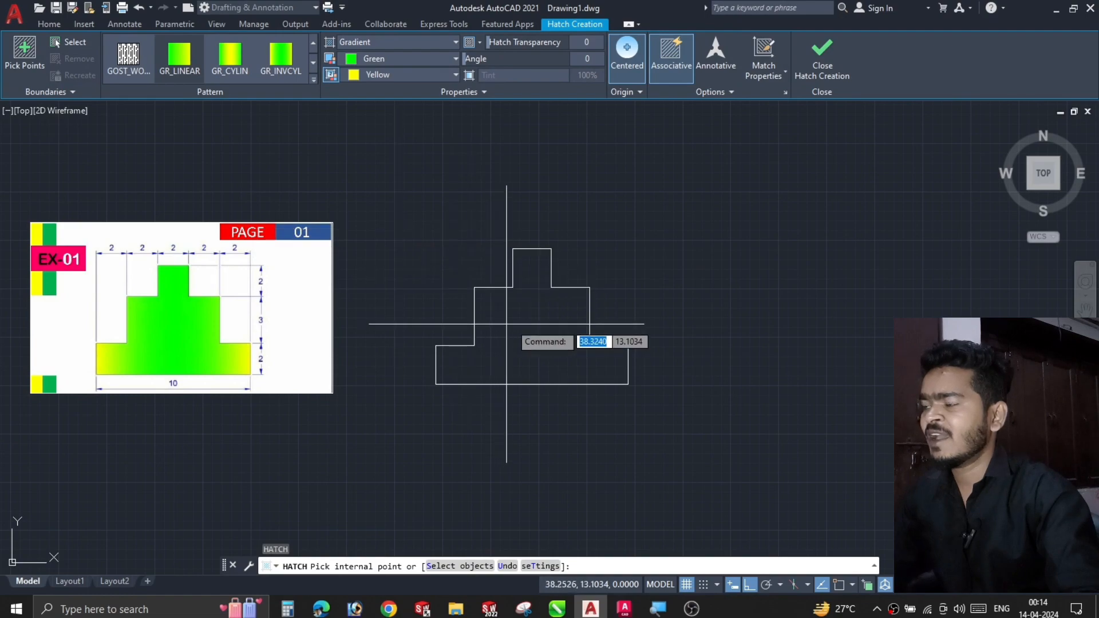
pyautogui.click(527, 336)
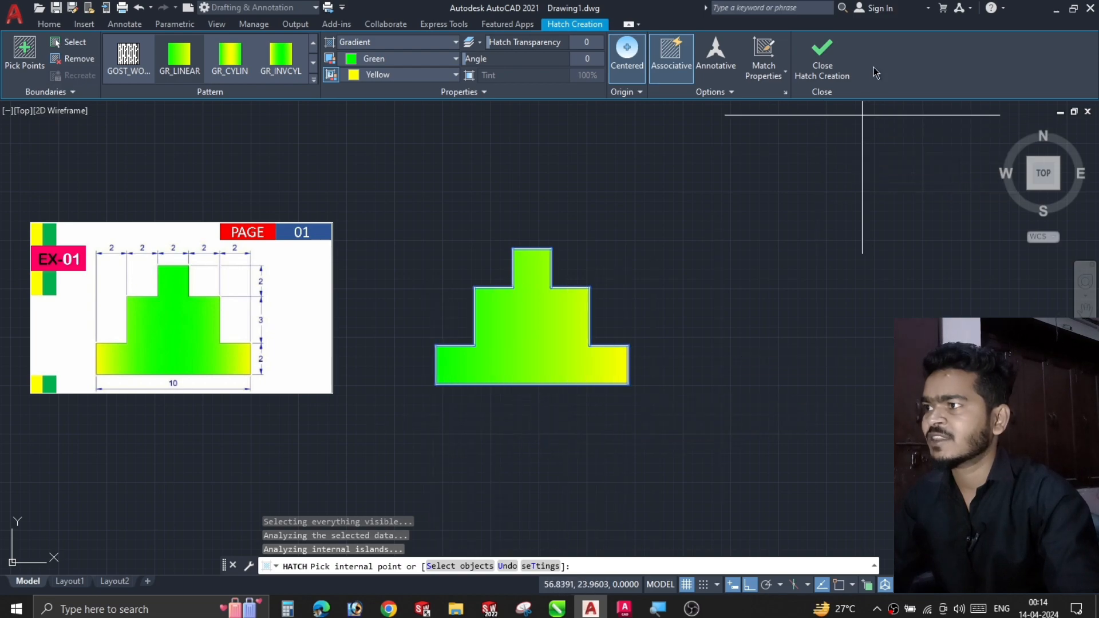
pyautogui.click(824, 64)
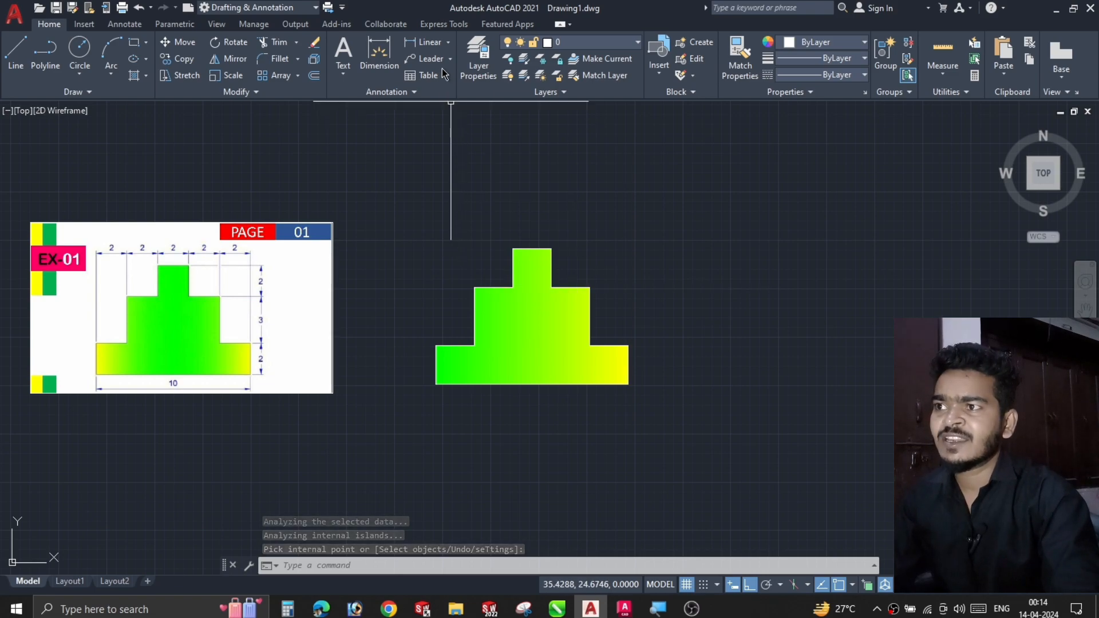
# Add a linear dimension across the top edge of the stepped shape, placed just above it
pyautogui.click(422, 43)
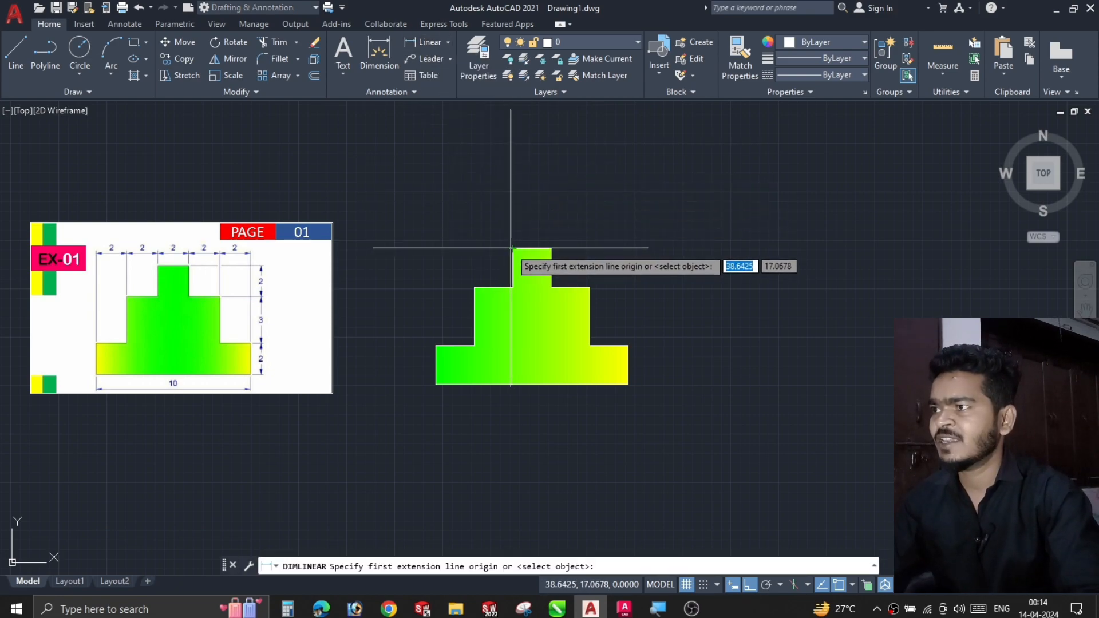
pyautogui.click(514, 247)
pyautogui.click(551, 248)
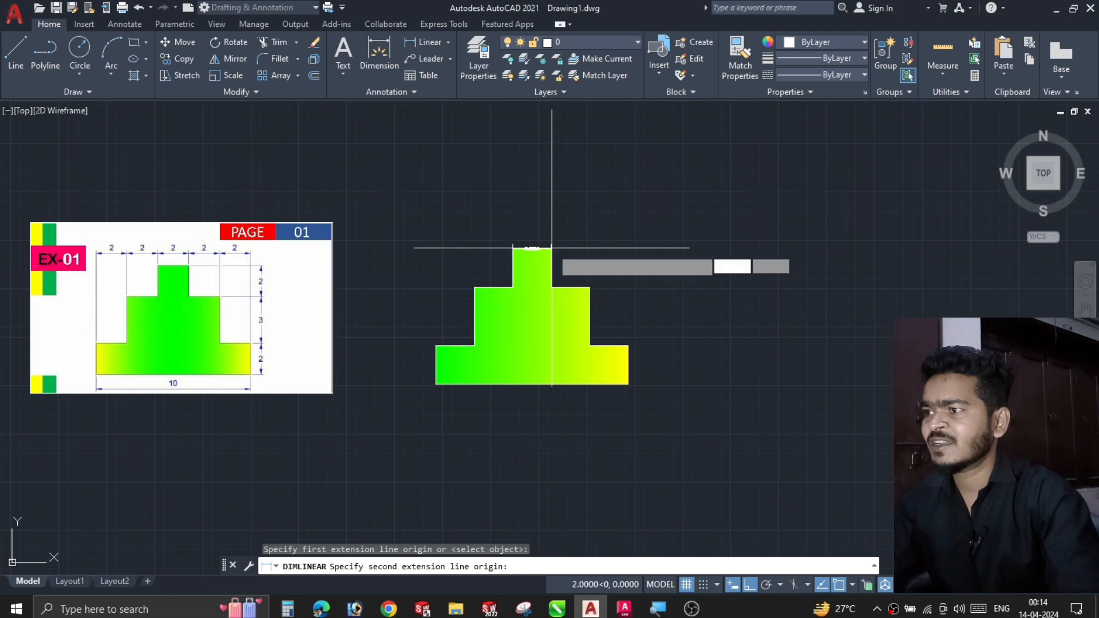
pyautogui.click(551, 234)
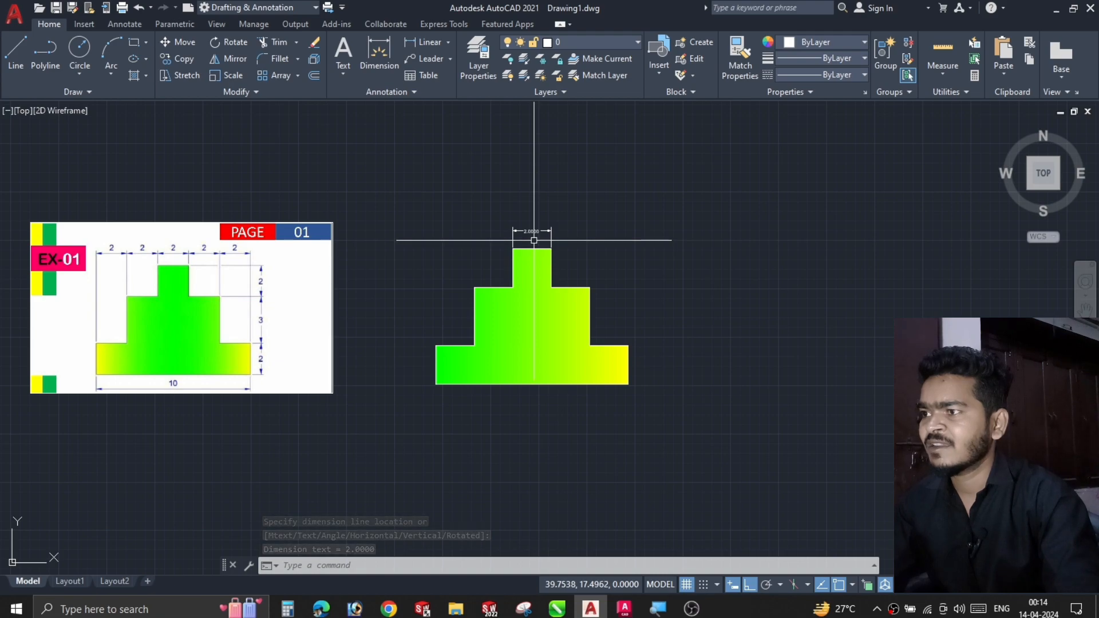
# Set the text height and arrow size of the Standard dimension style to 10
pyautogui.write('d')
pyautogui.press('Return')
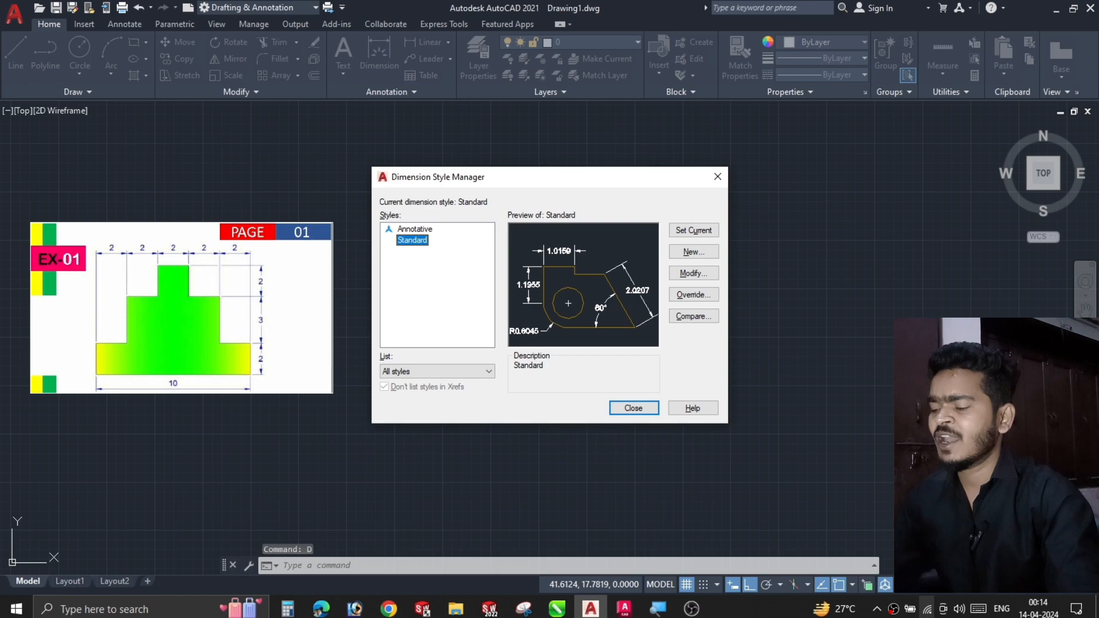
pyautogui.click(707, 273)
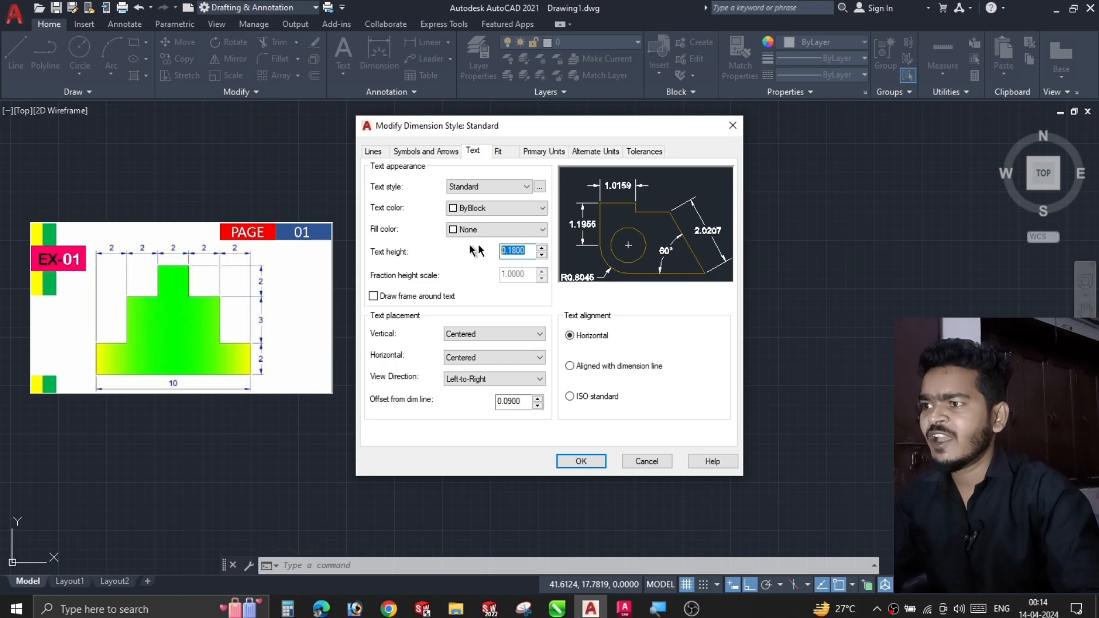
pyautogui.write('1')
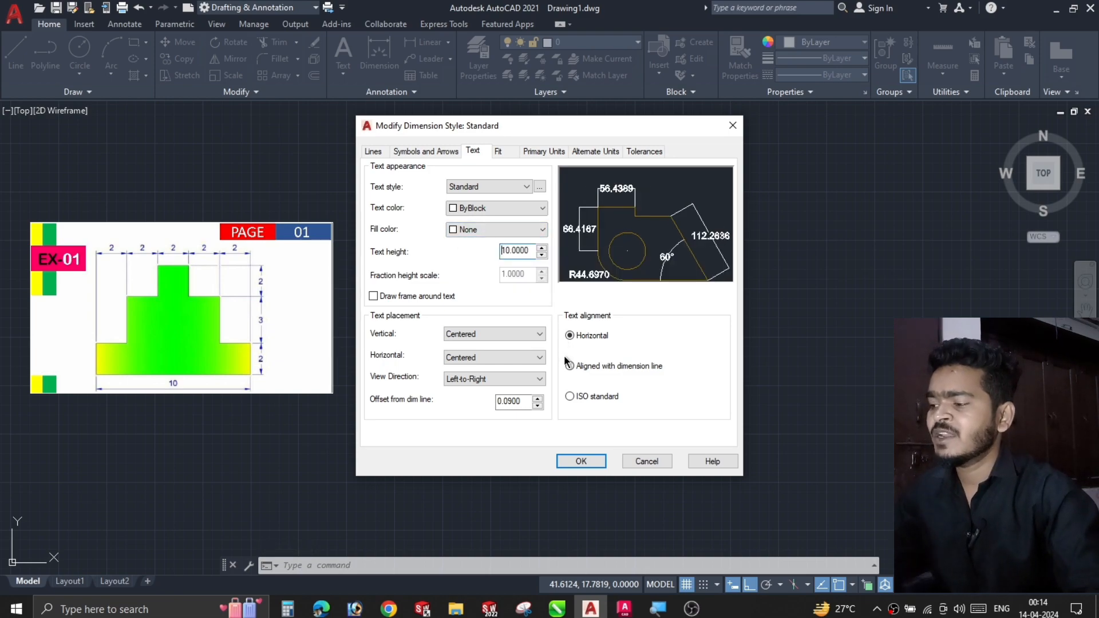
pyautogui.click(420, 152)
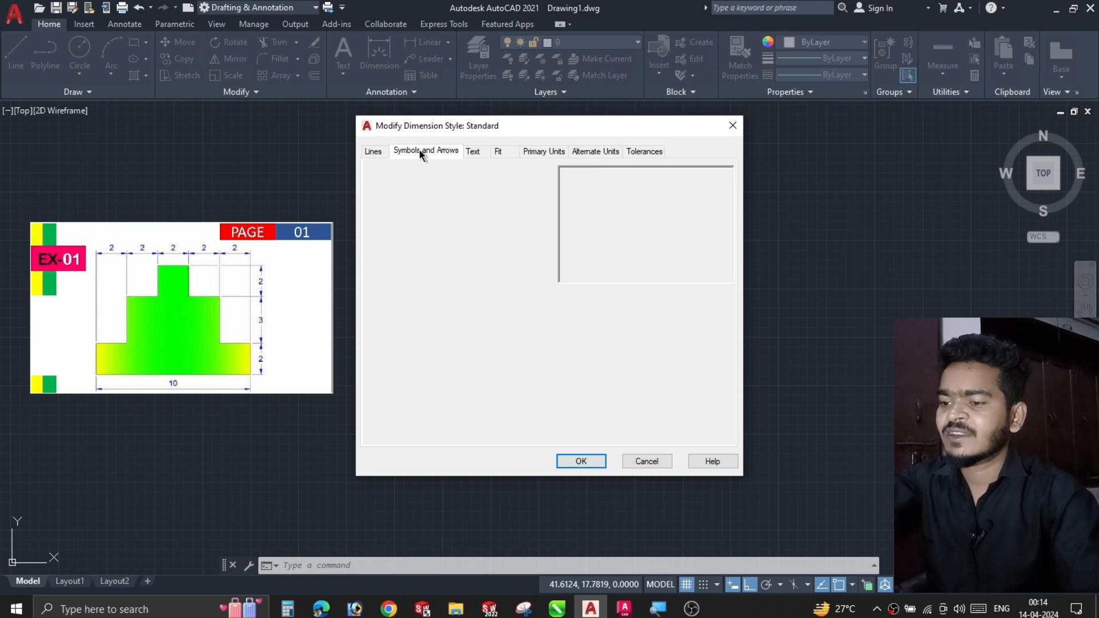
pyautogui.moveTo(401, 290); pyautogui.dragTo(335, 286)
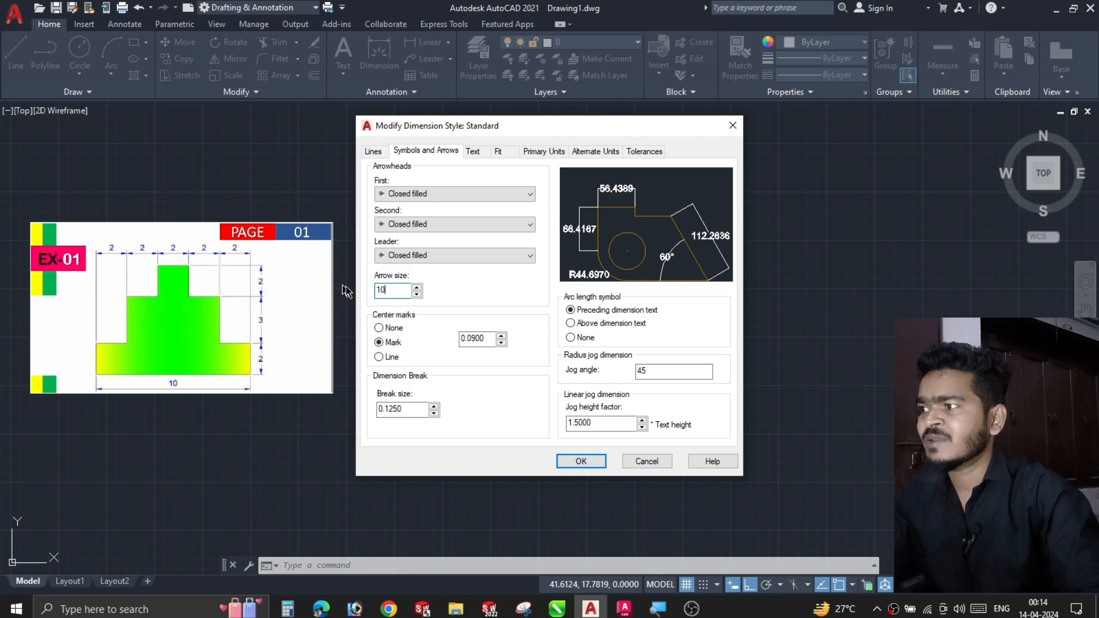
pyautogui.click(580, 461)
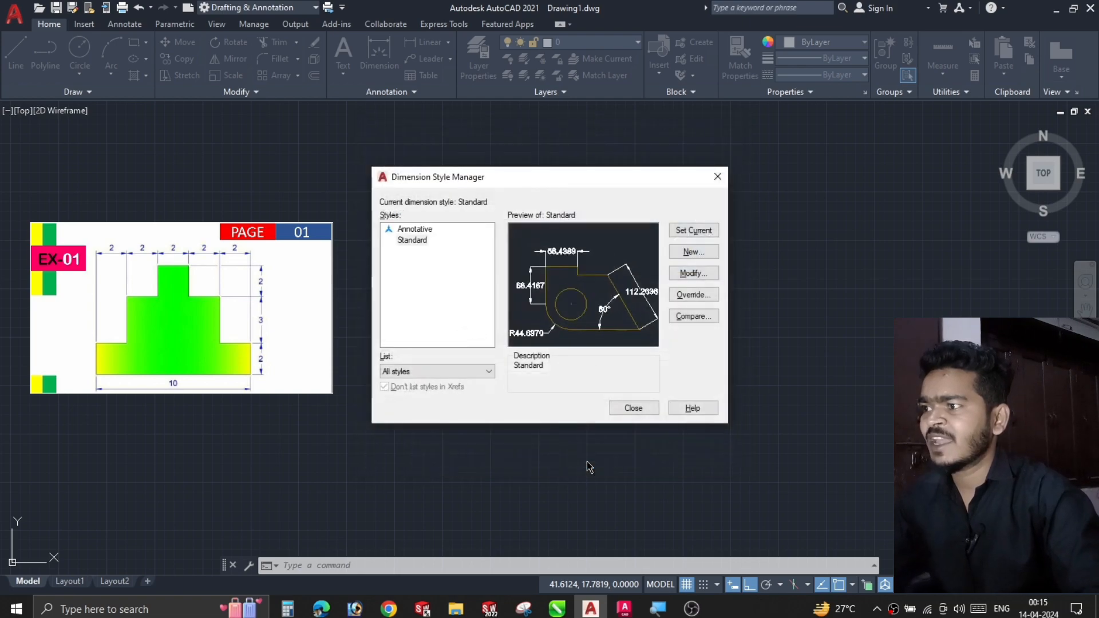
pyautogui.click(633, 407)
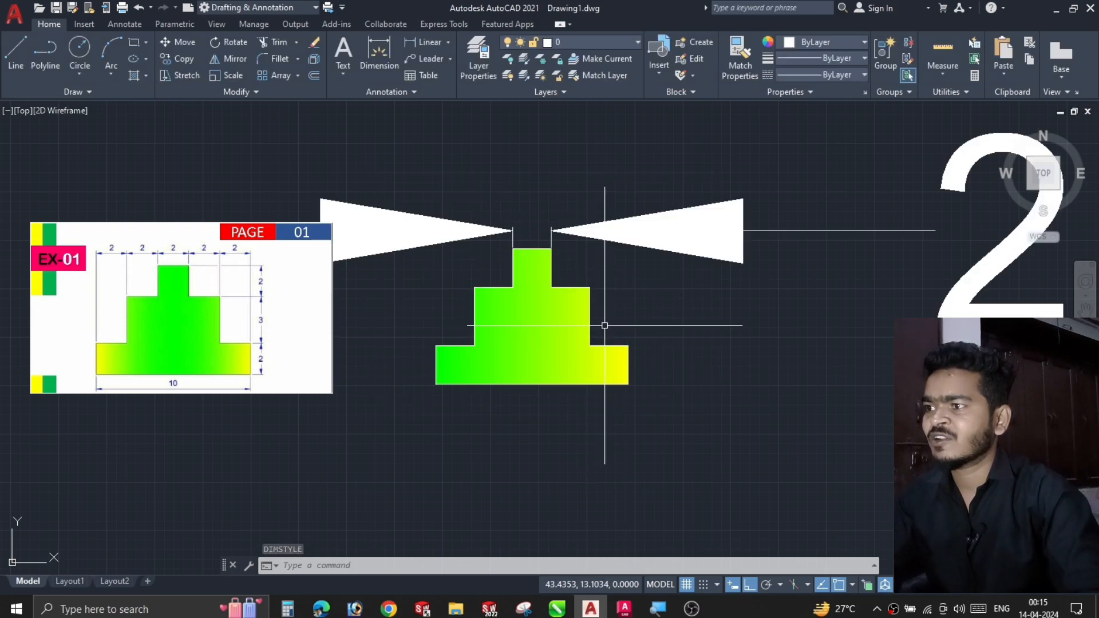
# Reduce the Standard dimension style's arrow size and text height to 2
pyautogui.write('d')
pyautogui.press('Return')
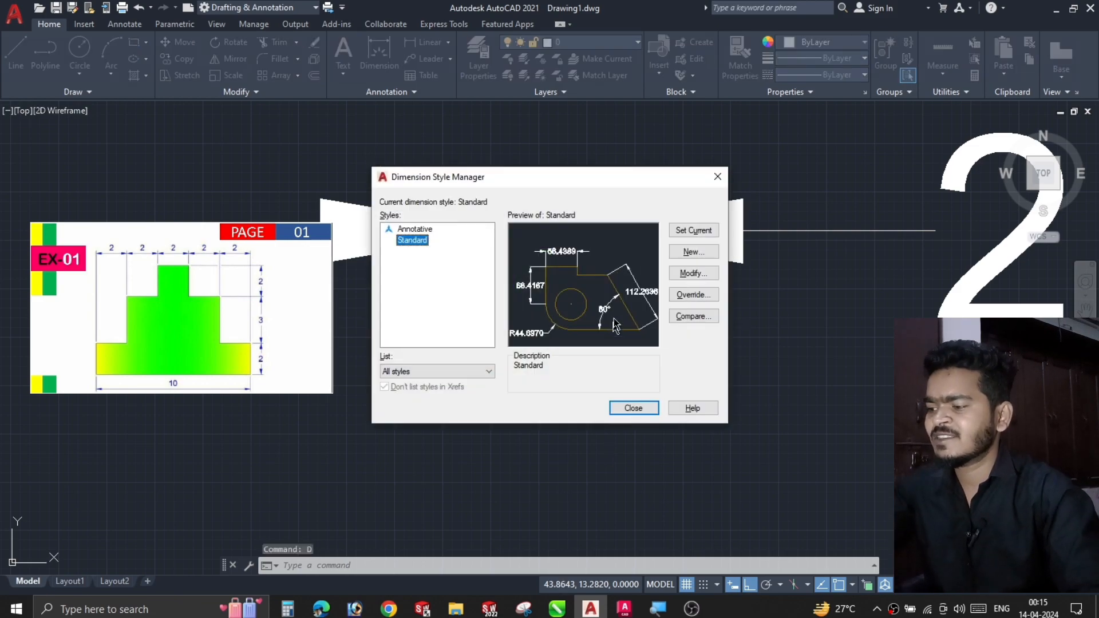
pyautogui.click(696, 273)
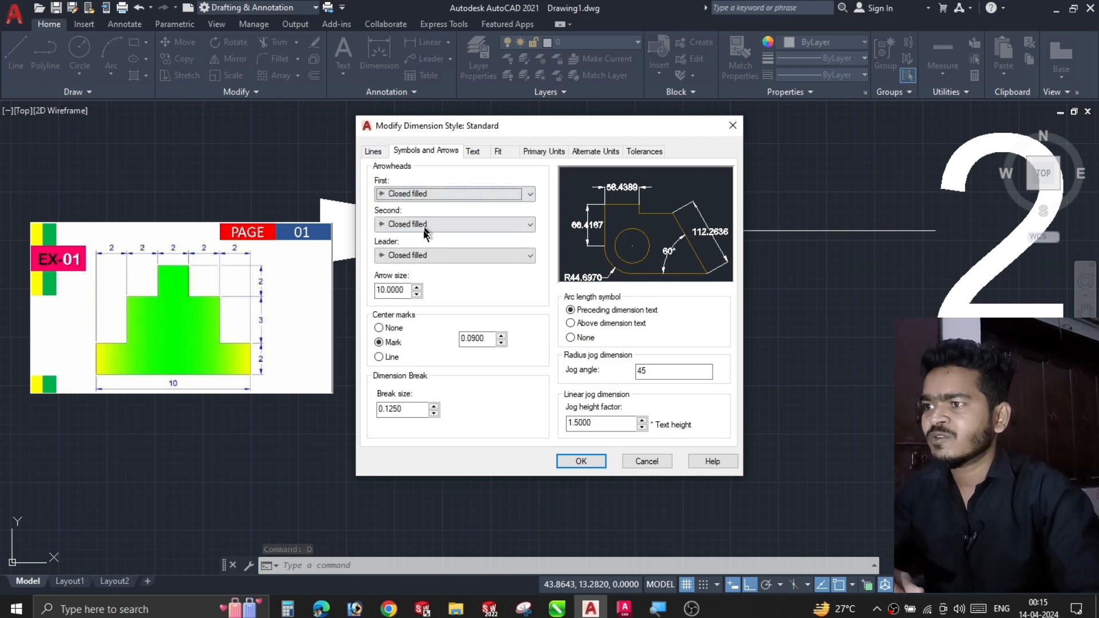
pyautogui.moveTo(405, 288); pyautogui.dragTo(382, 282)
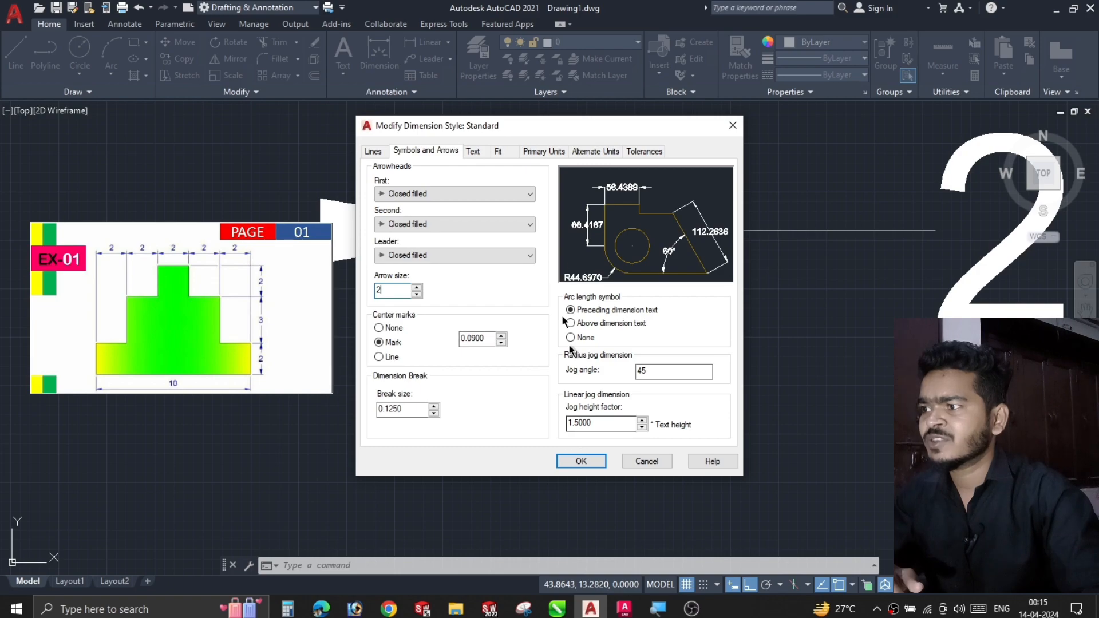
pyautogui.click(470, 152)
pyautogui.moveTo(530, 250); pyautogui.dragTo(487, 250)
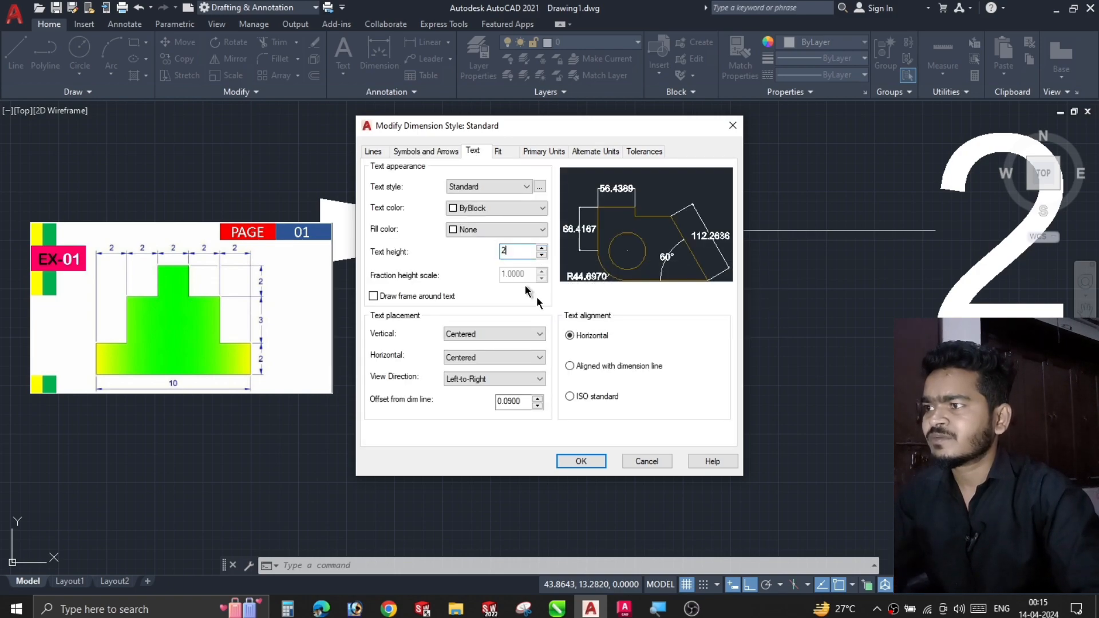
pyautogui.click(581, 460)
pyautogui.click(633, 408)
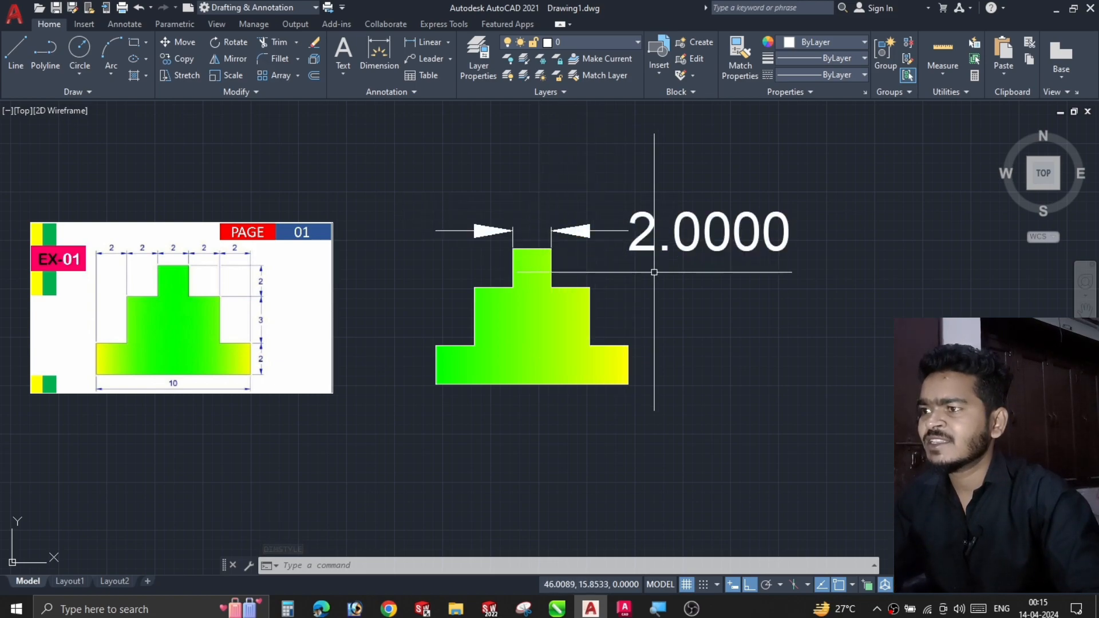
# Modify the Standard dimension style again, setting both text height and arrow size to 1
pyautogui.press('Return')
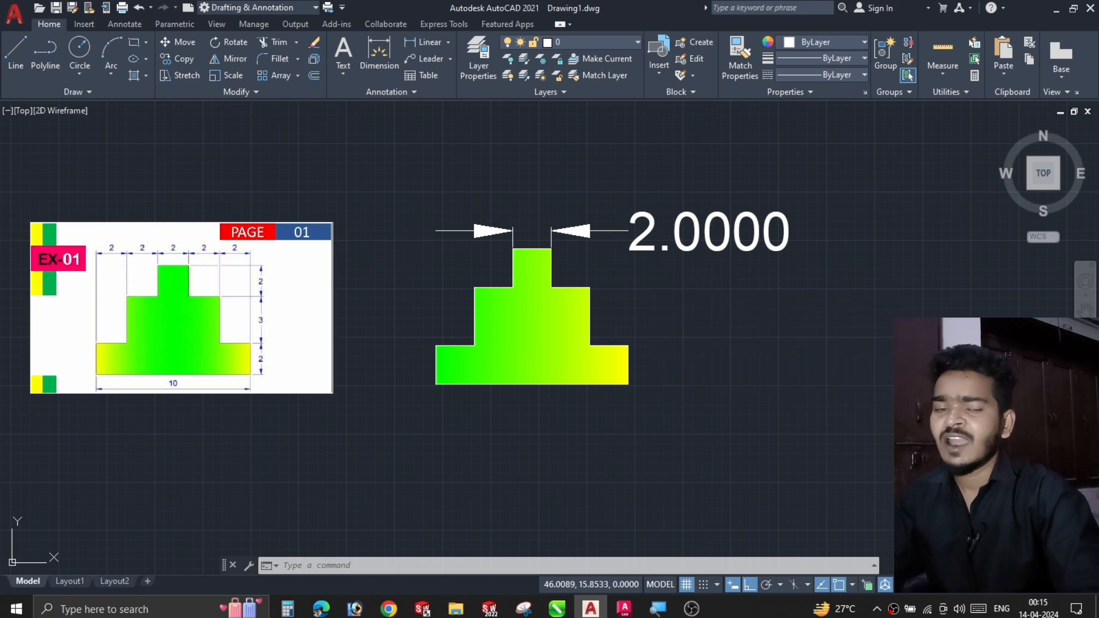
pyautogui.click(687, 273)
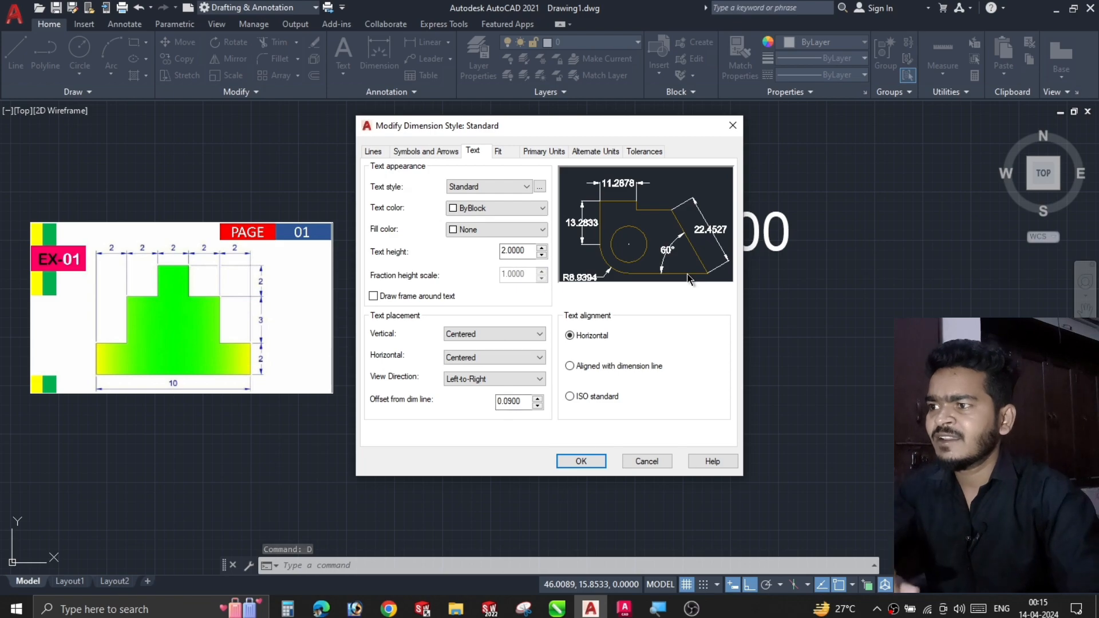
pyautogui.doubleClick(523, 250)
pyautogui.write('1')
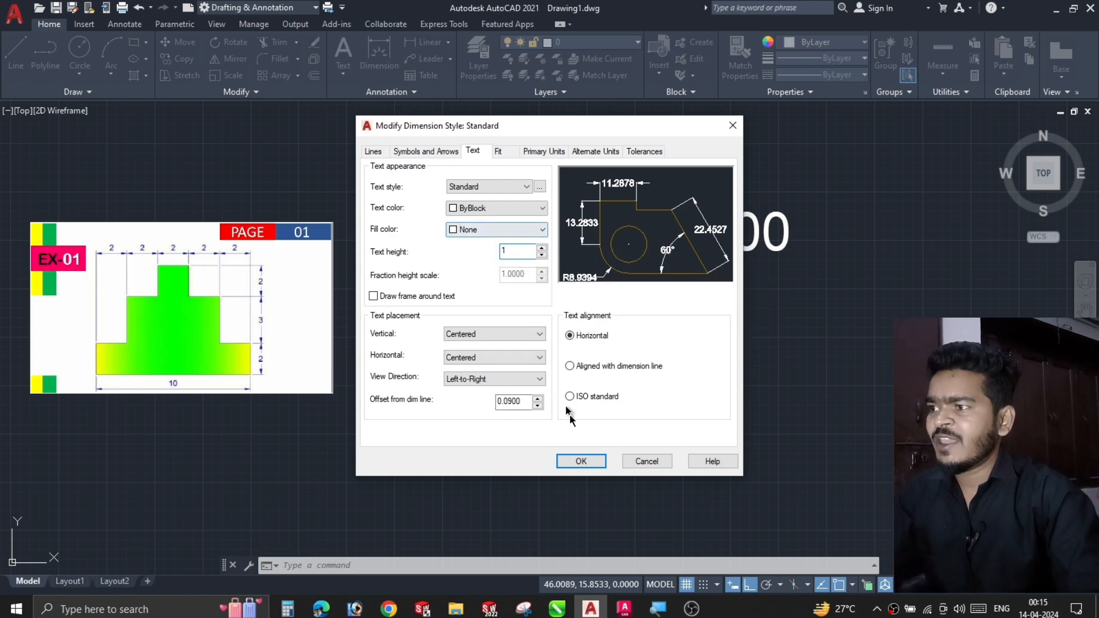
pyautogui.click(583, 461)
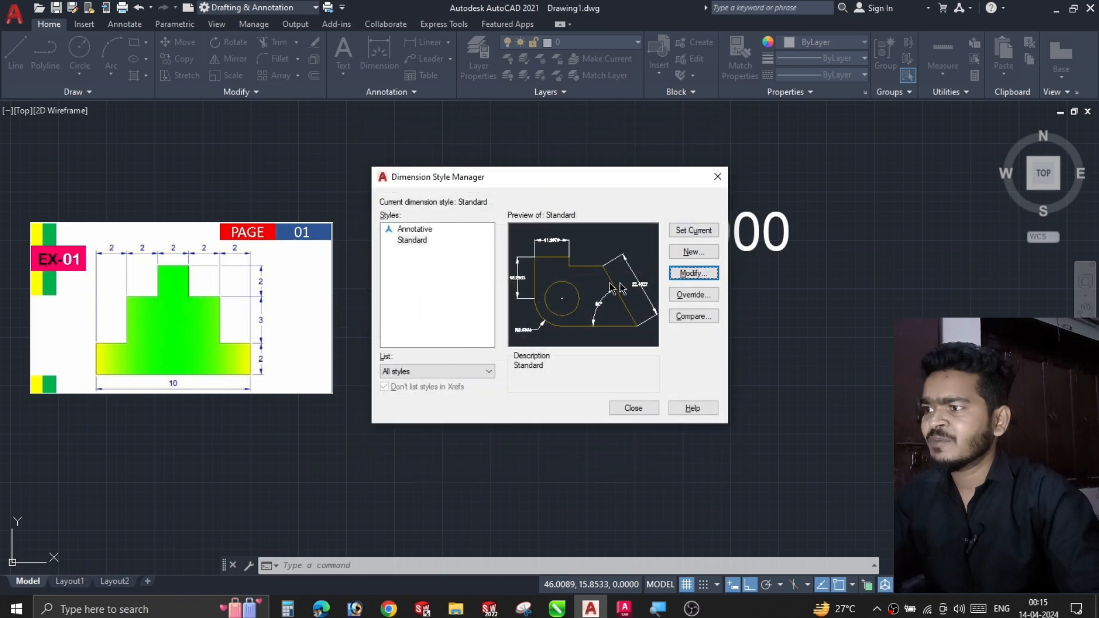
pyautogui.click(681, 274)
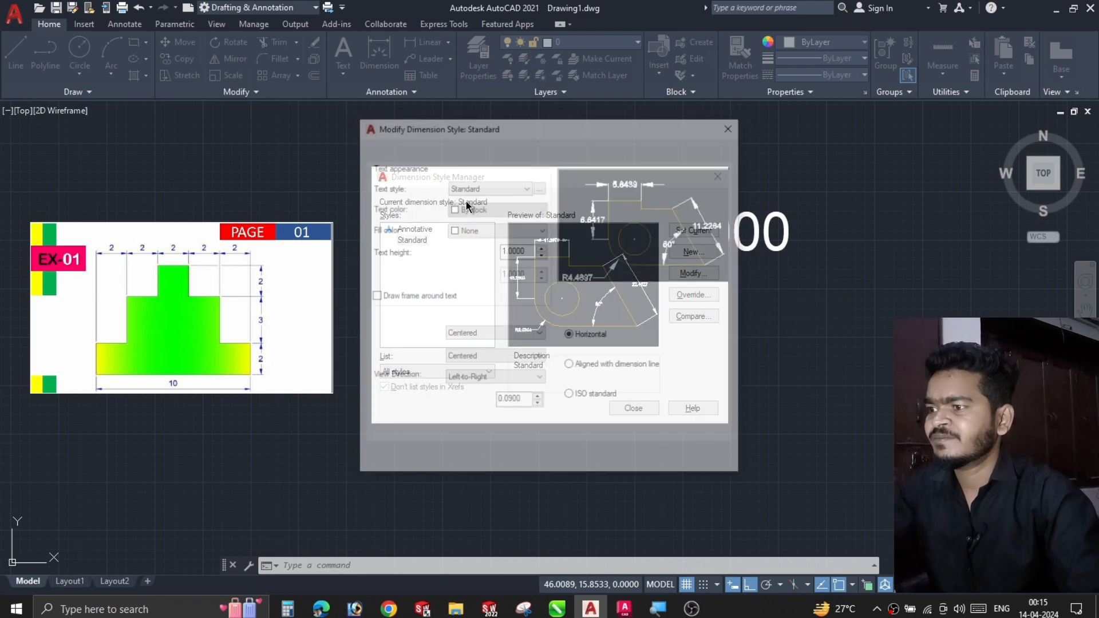
pyautogui.click(440, 151)
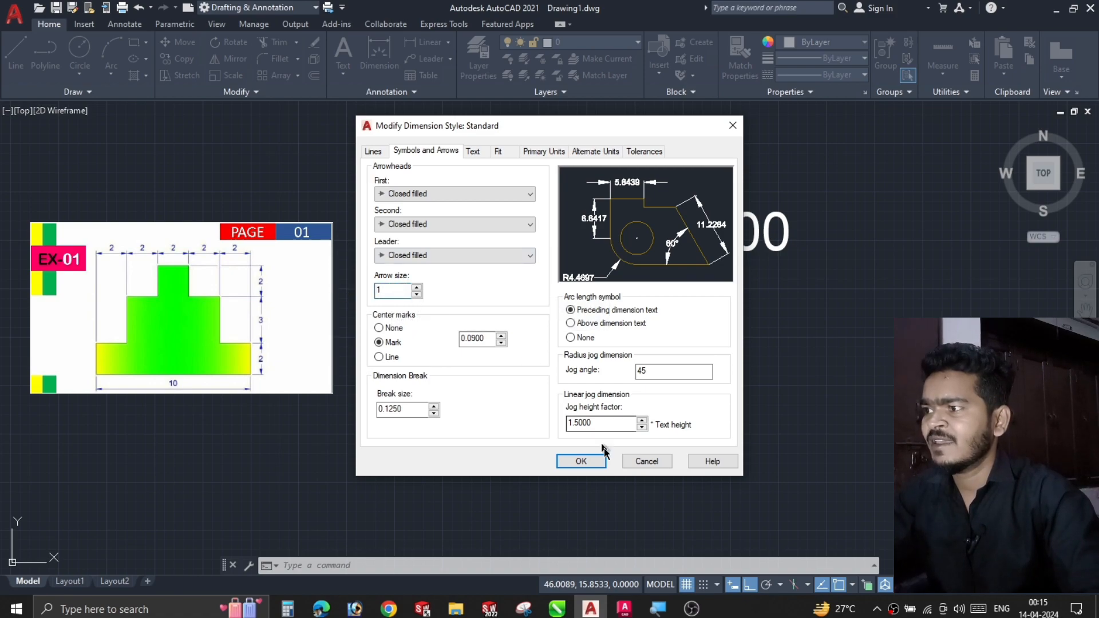
pyautogui.click(581, 461)
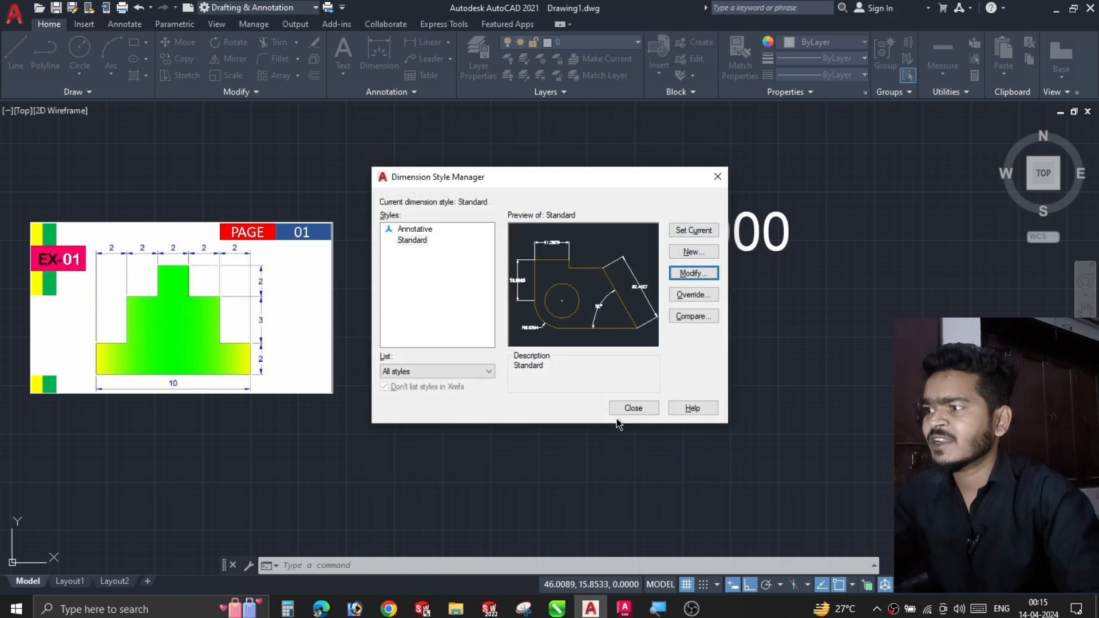
pyautogui.click(628, 409)
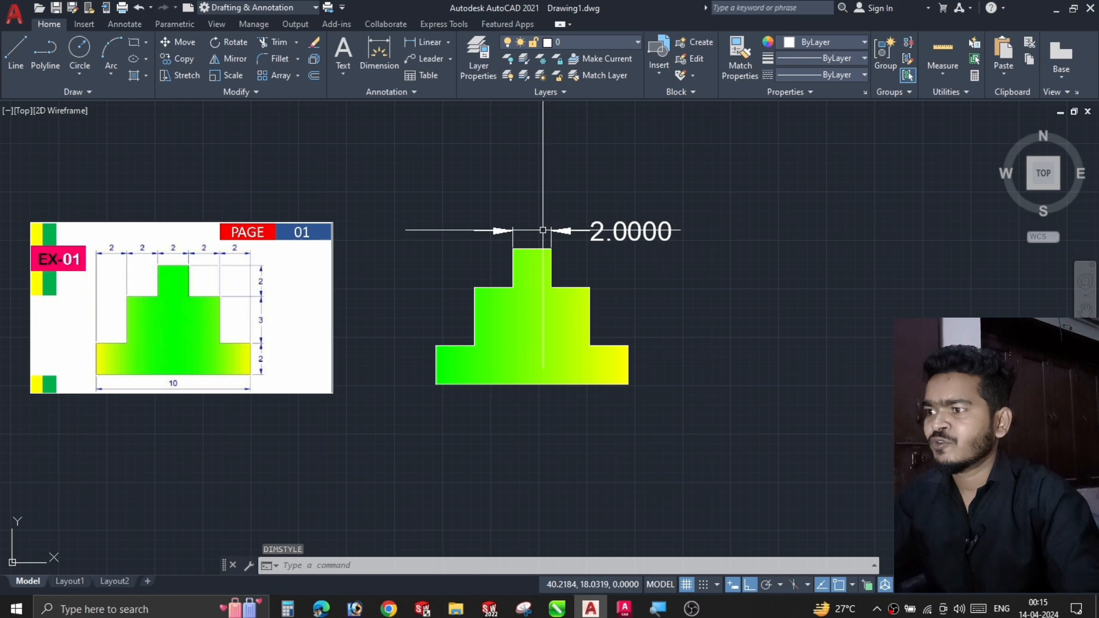
# Add a vertical linear dimension for the right edge of the top block, placed to the right of the whole figure
pyautogui.scroll(2, 561, 263)
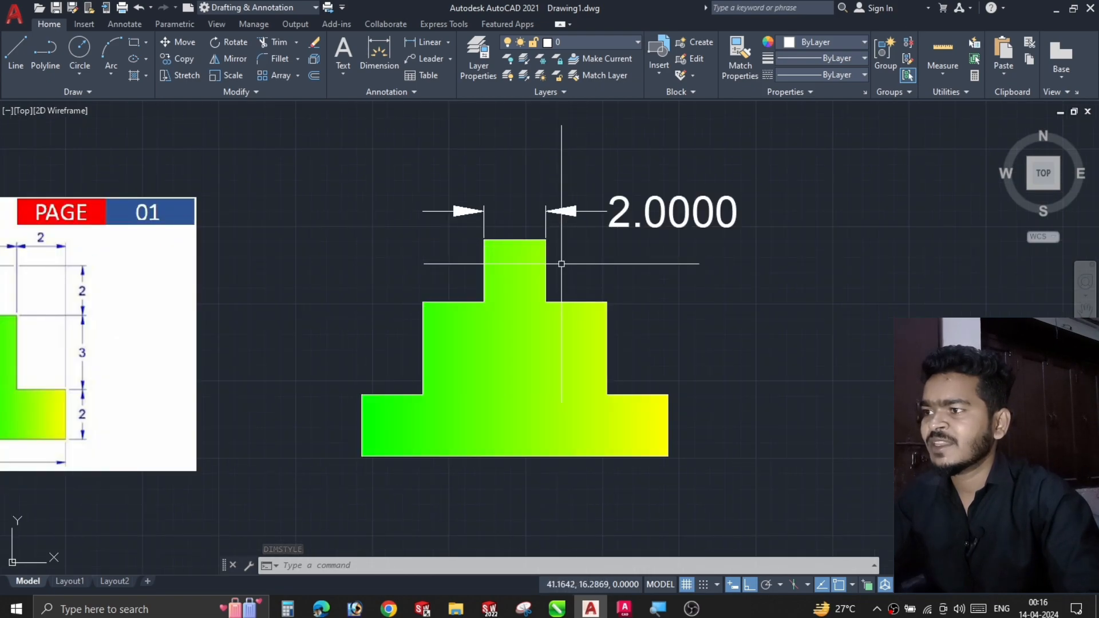
pyautogui.scroll(-2, 561, 264)
pyautogui.click(425, 42)
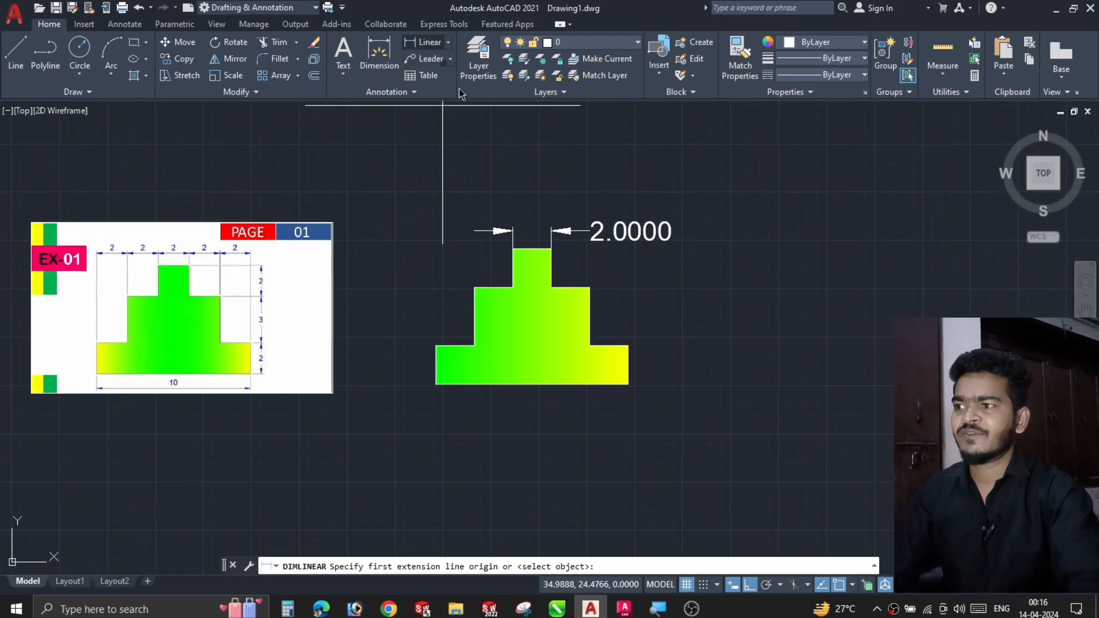
pyautogui.scroll(2, 551, 246)
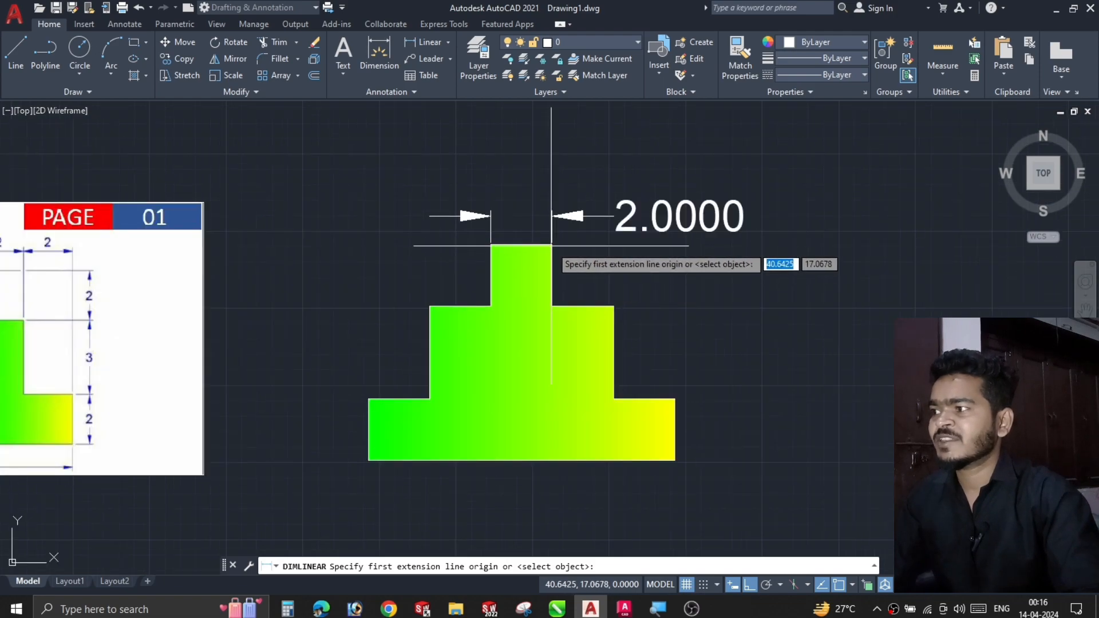
pyautogui.click(551, 246)
pyautogui.click(553, 306)
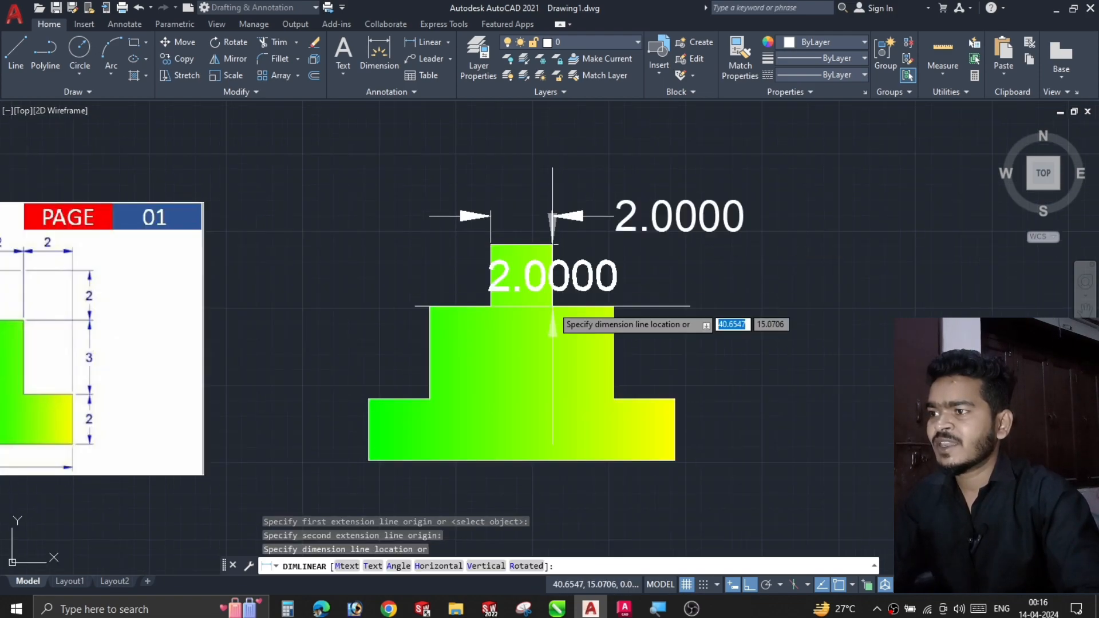
pyautogui.click(741, 312)
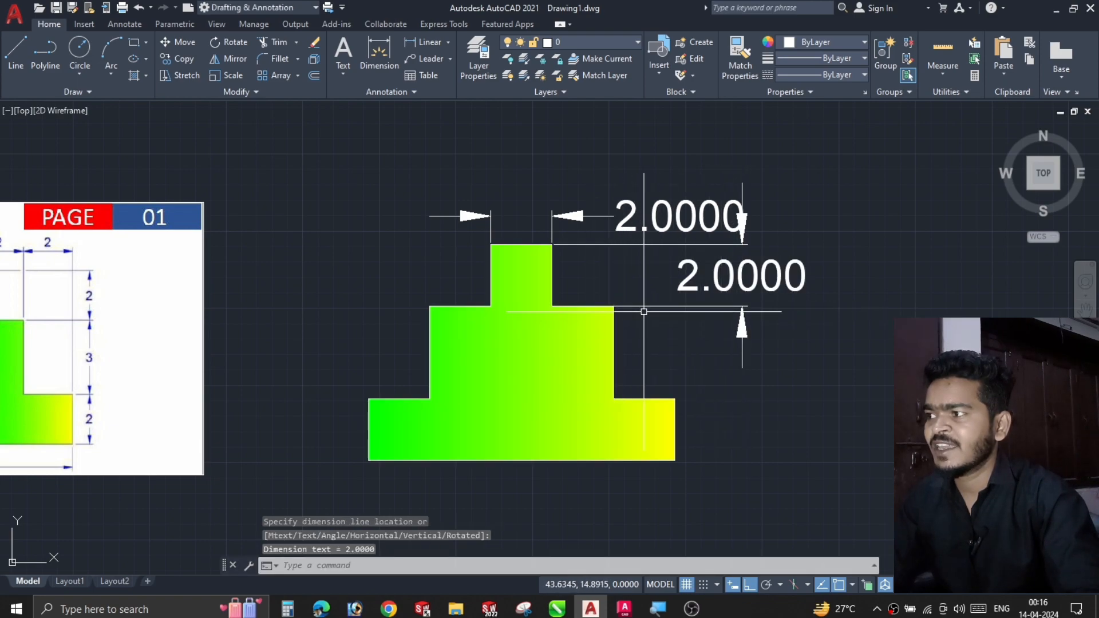
# Dimension the height of the middle block's right edge, lining it up below the top block's vertical dimension
pyautogui.press('Return')
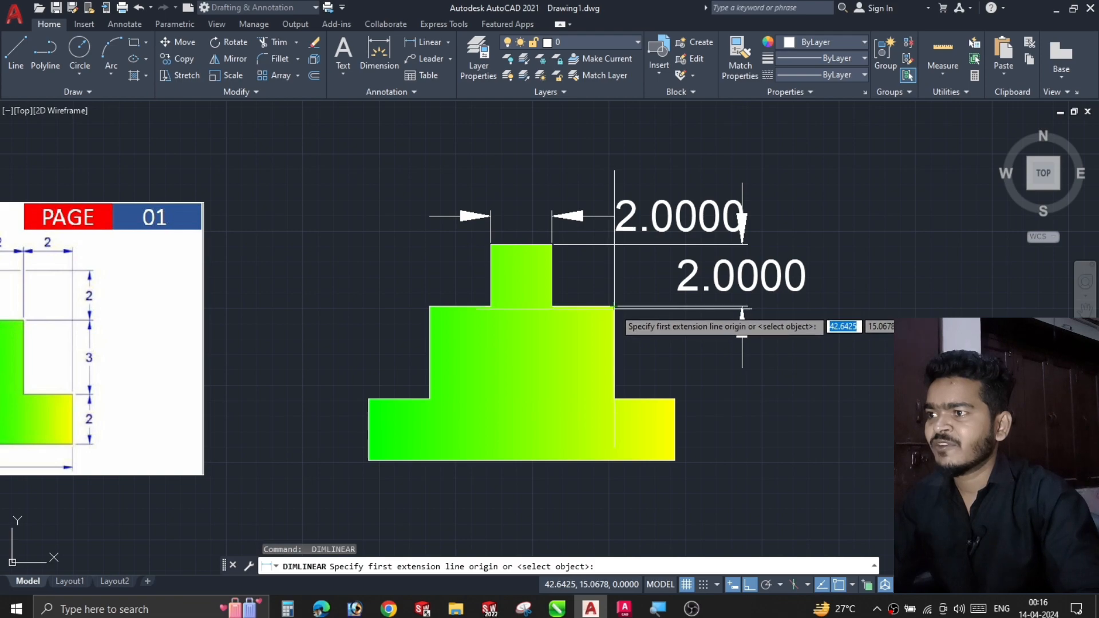
pyautogui.click(614, 307)
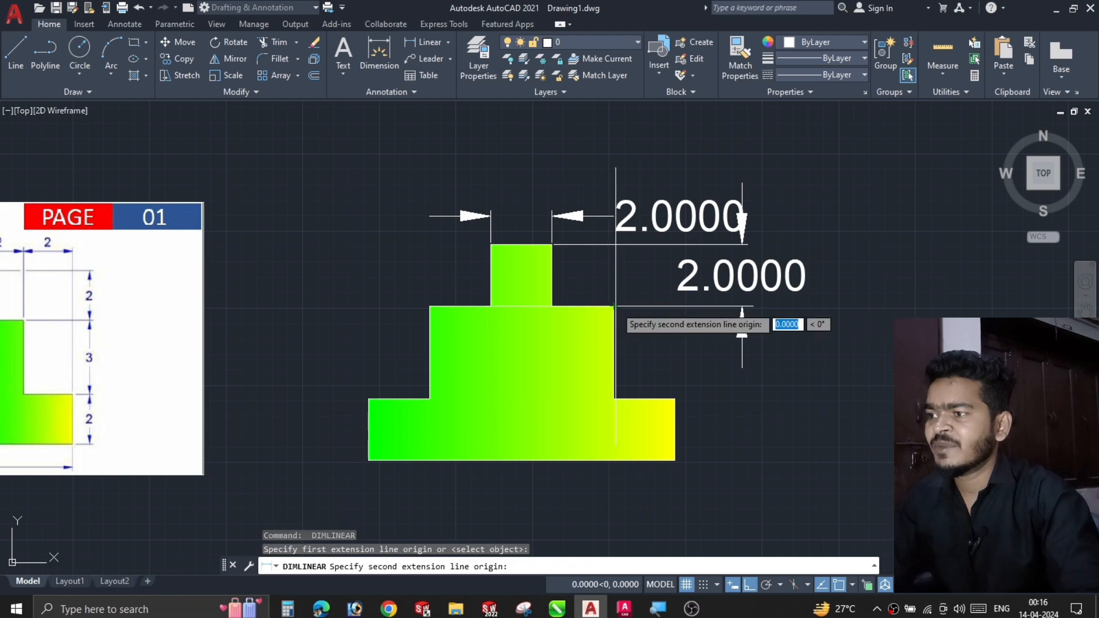
pyautogui.click(614, 398)
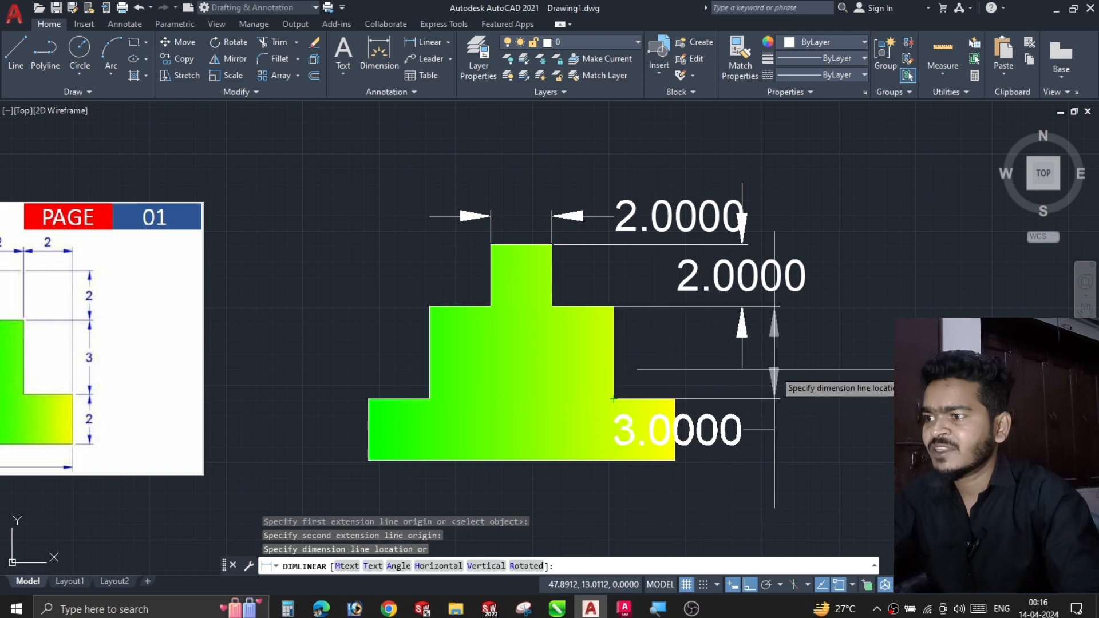
pyautogui.click(741, 380)
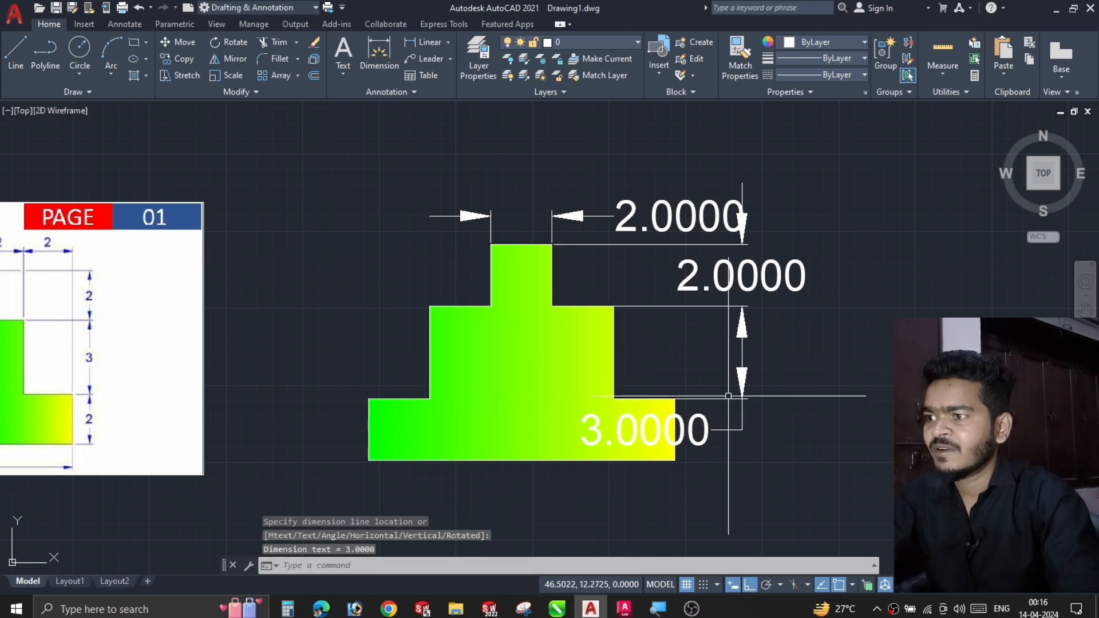
# Dimension the height of the base block's right edge, in line with the other two vertical dimensions
pyautogui.press('Return')
pyautogui.click(674, 399)
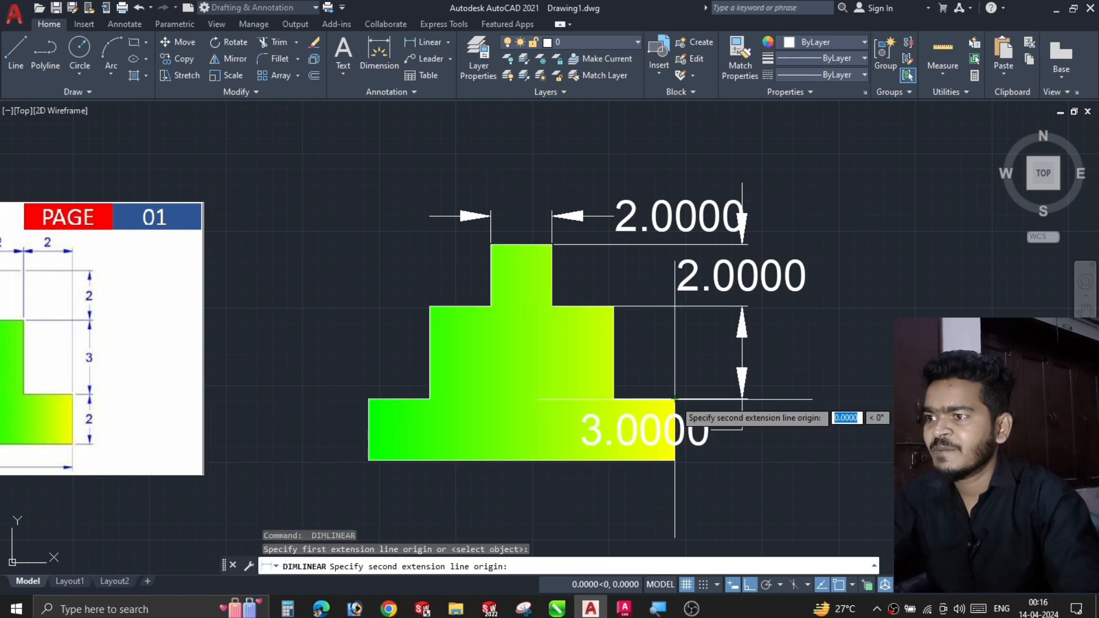
pyautogui.click(675, 460)
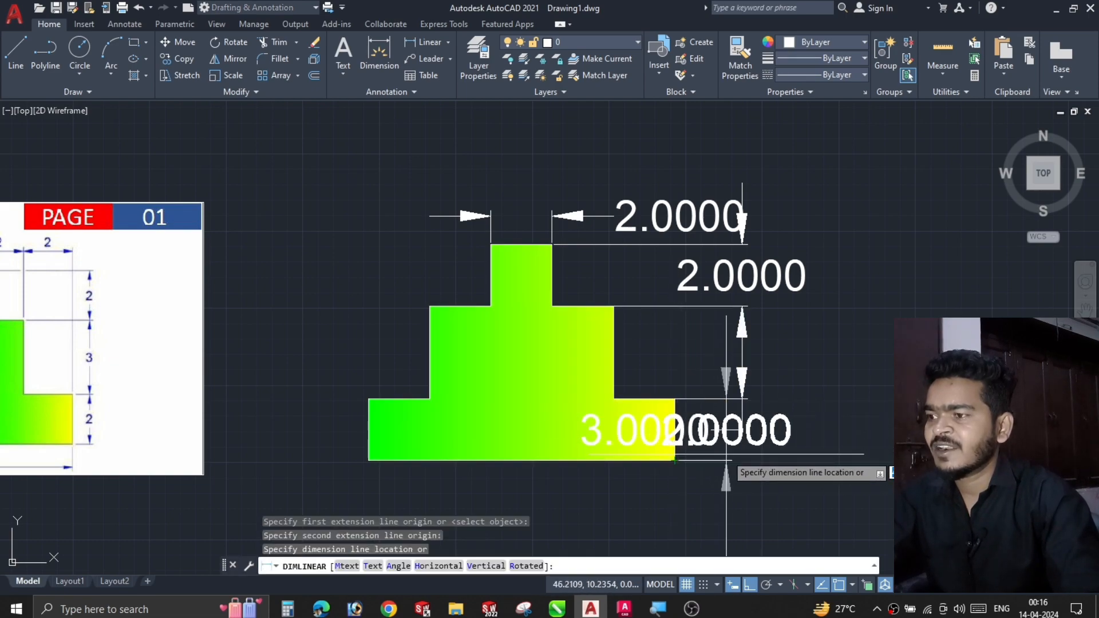
pyautogui.click(742, 455)
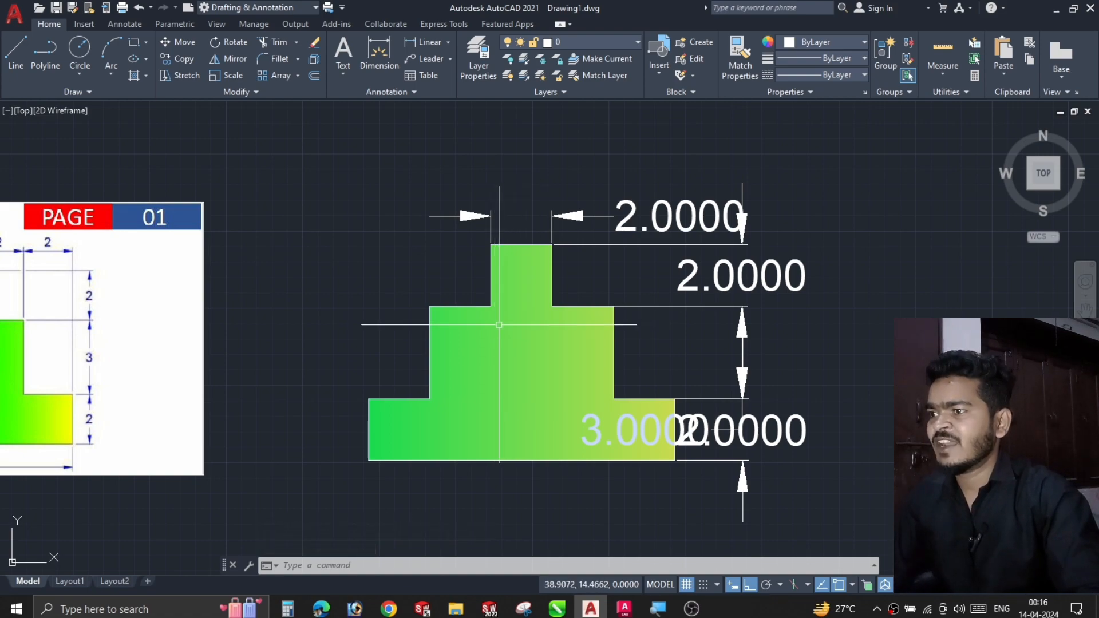
# Add a horizontal linear dimension for the middle block's right ledge, placed above the top block's width dimension
pyautogui.write('dli')
pyautogui.press('Return')
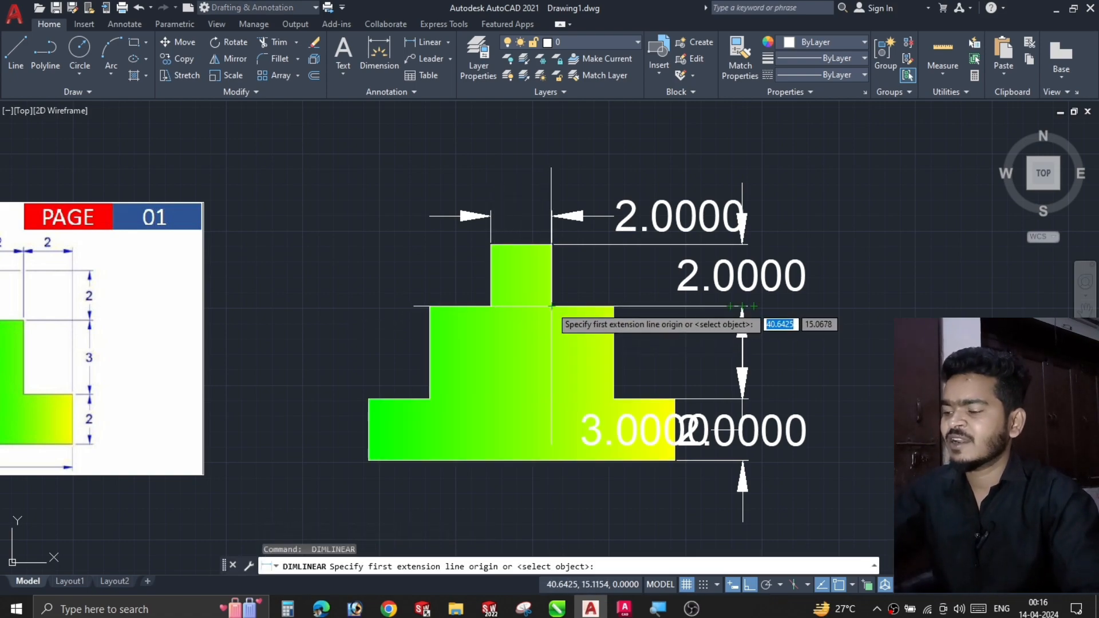
pyautogui.click(552, 307)
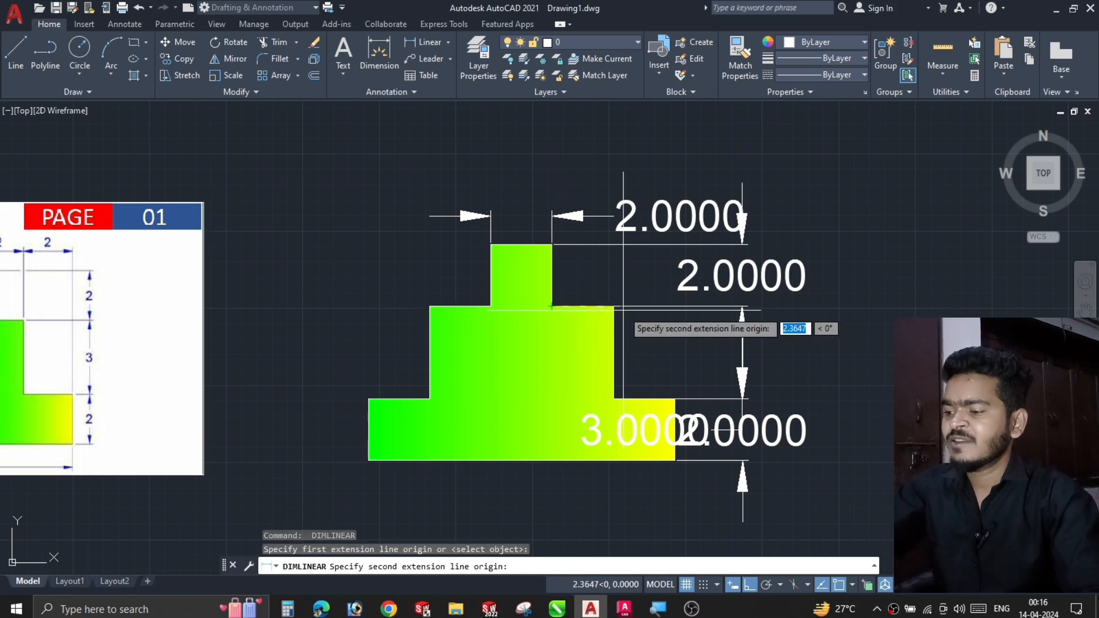
pyautogui.click(613, 307)
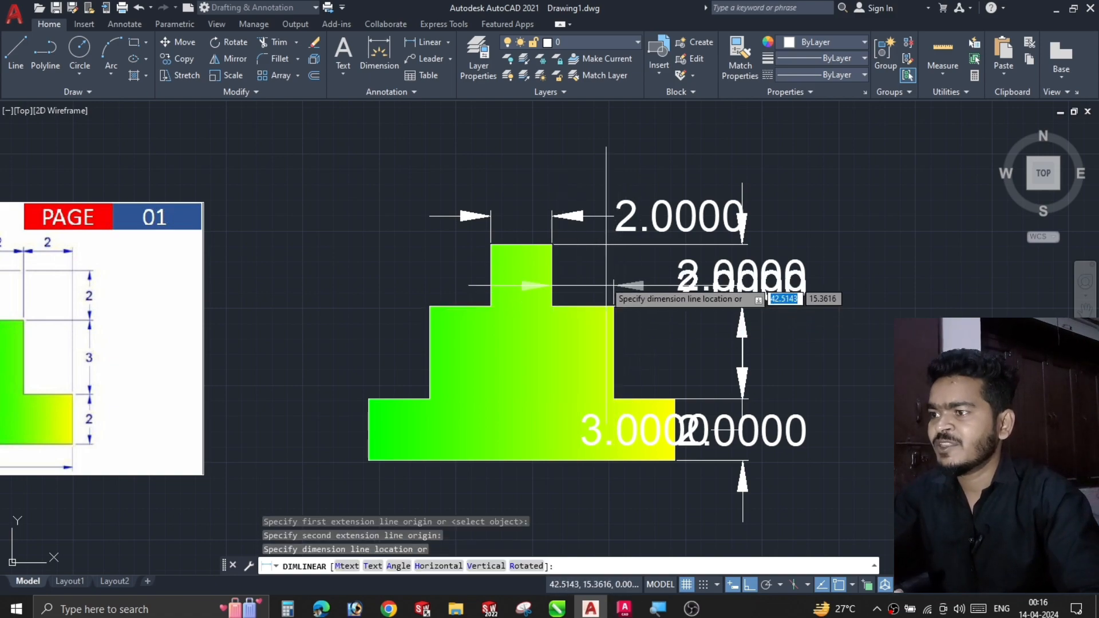
pyautogui.click(589, 180)
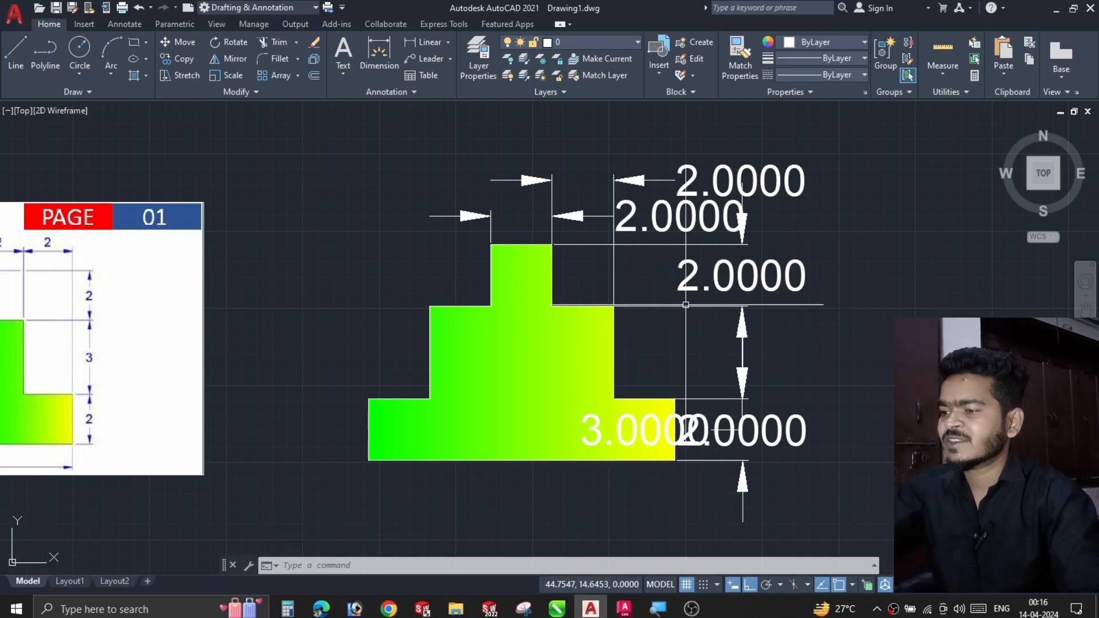
# Set the precision of the right ledge's horizontal dimension to 0 decimal places
pyautogui.click(686, 177)
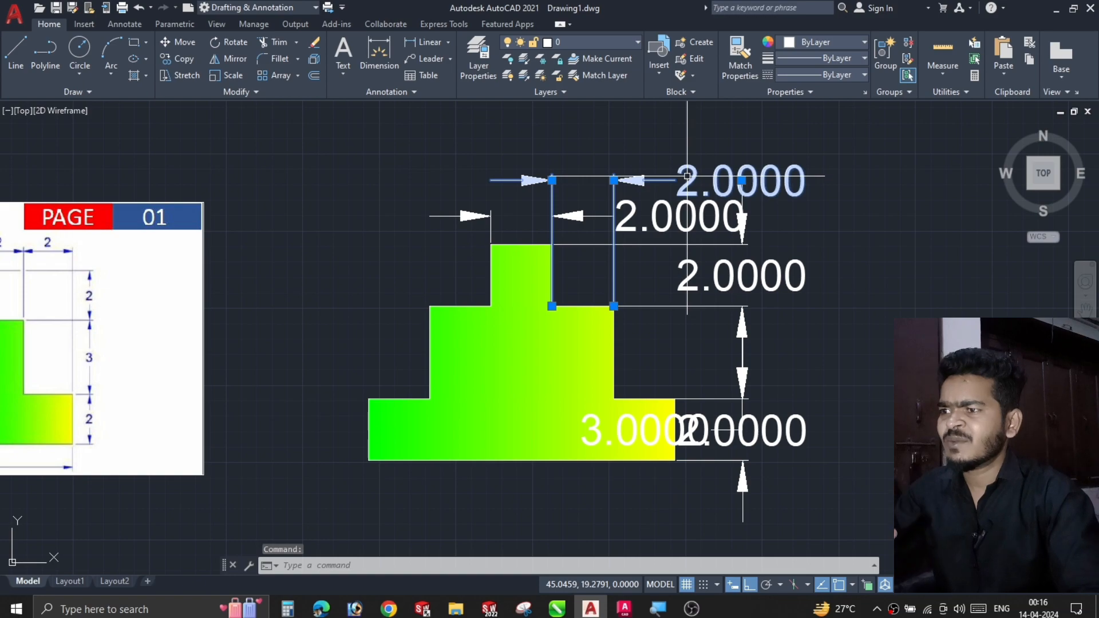
pyautogui.rightClick(687, 178)
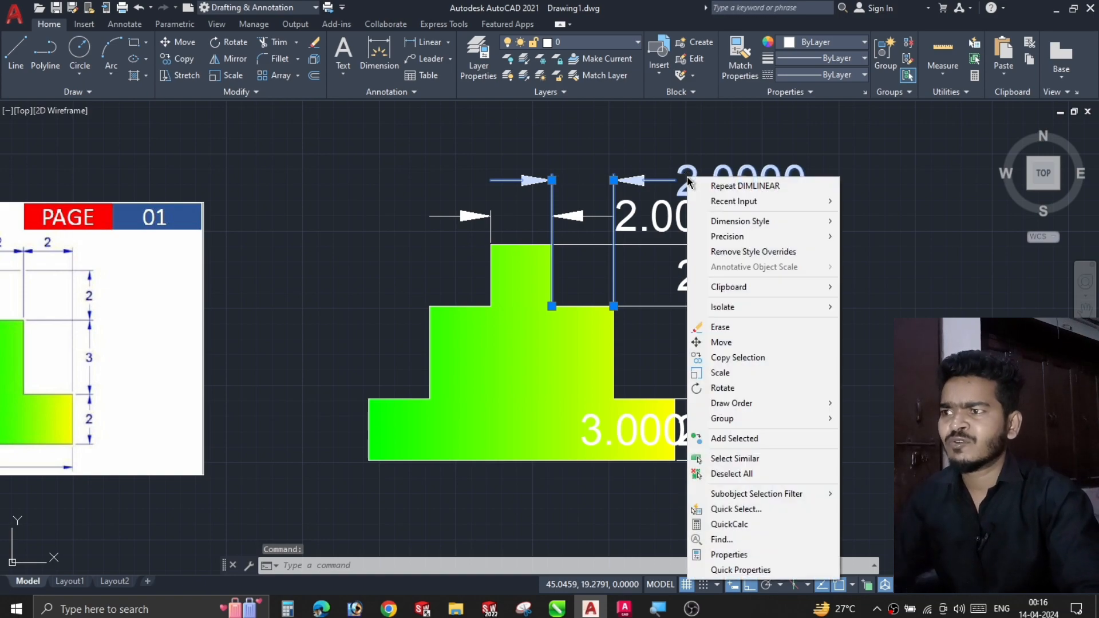
pyautogui.moveTo(733, 241)
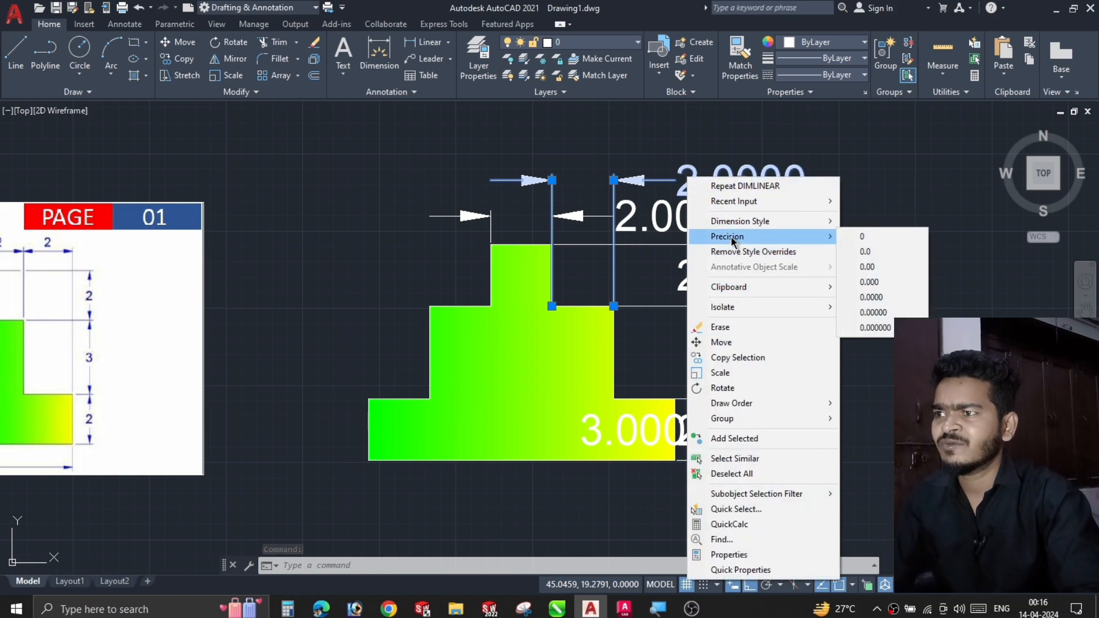
pyautogui.click(844, 237)
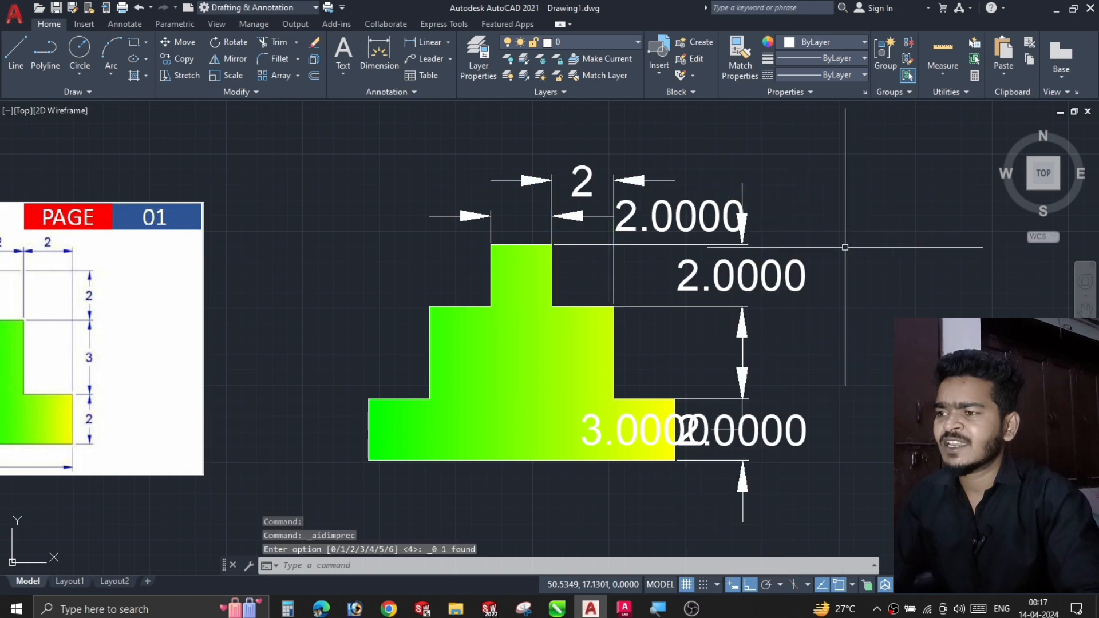
# Match the right ledge dimension's properties onto the top block's width dimension and the three vertical dimensions
pyautogui.click(582, 187)
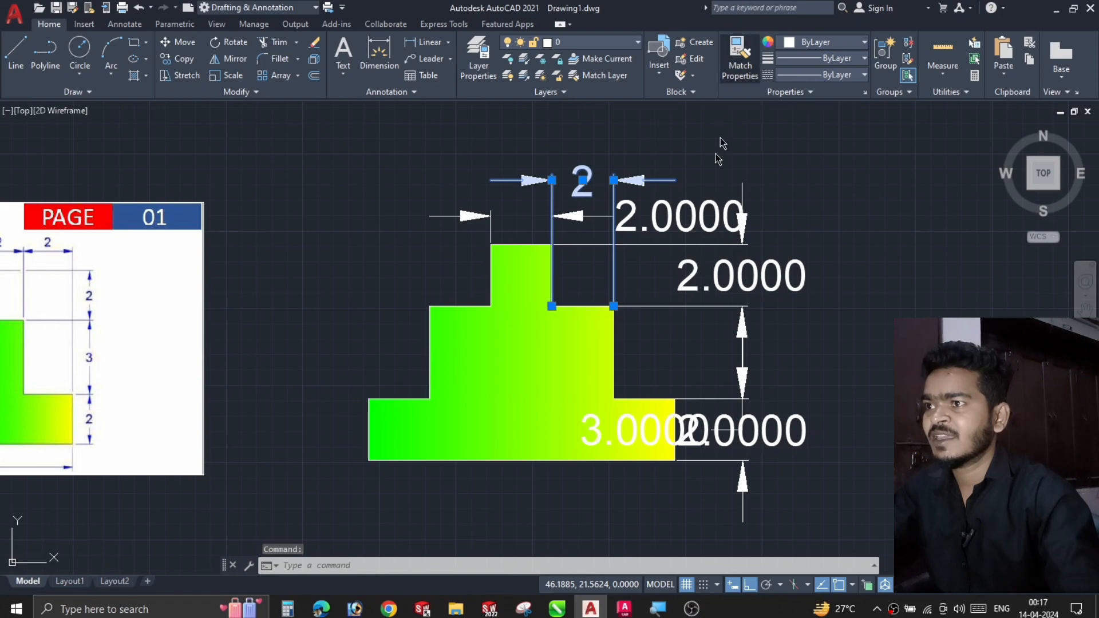
pyautogui.click(675, 216)
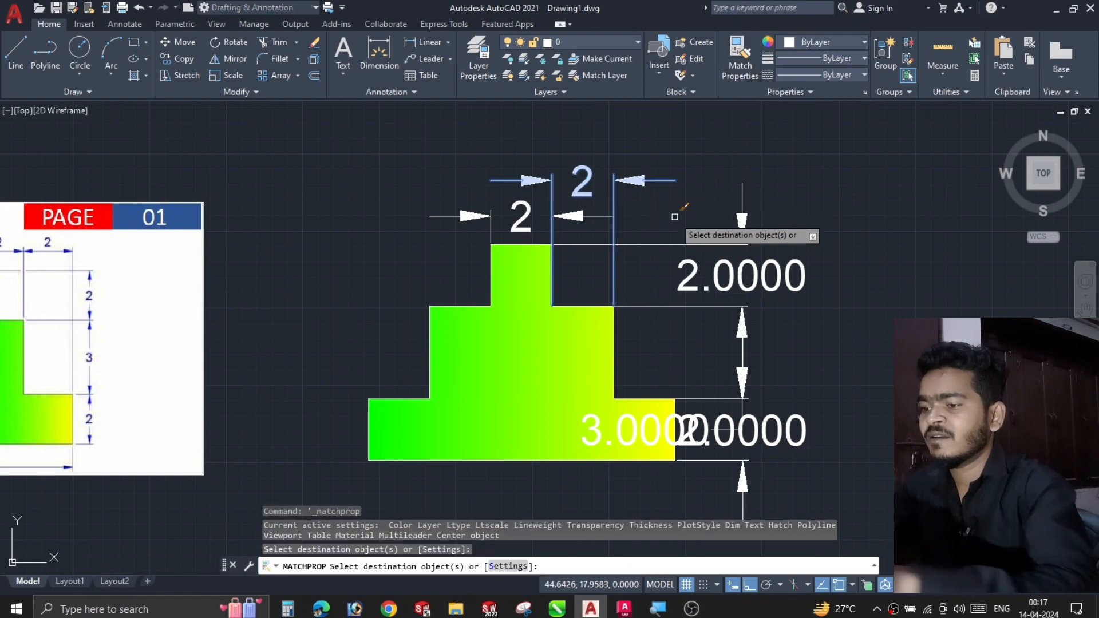
pyautogui.click(718, 268)
pyautogui.click(766, 440)
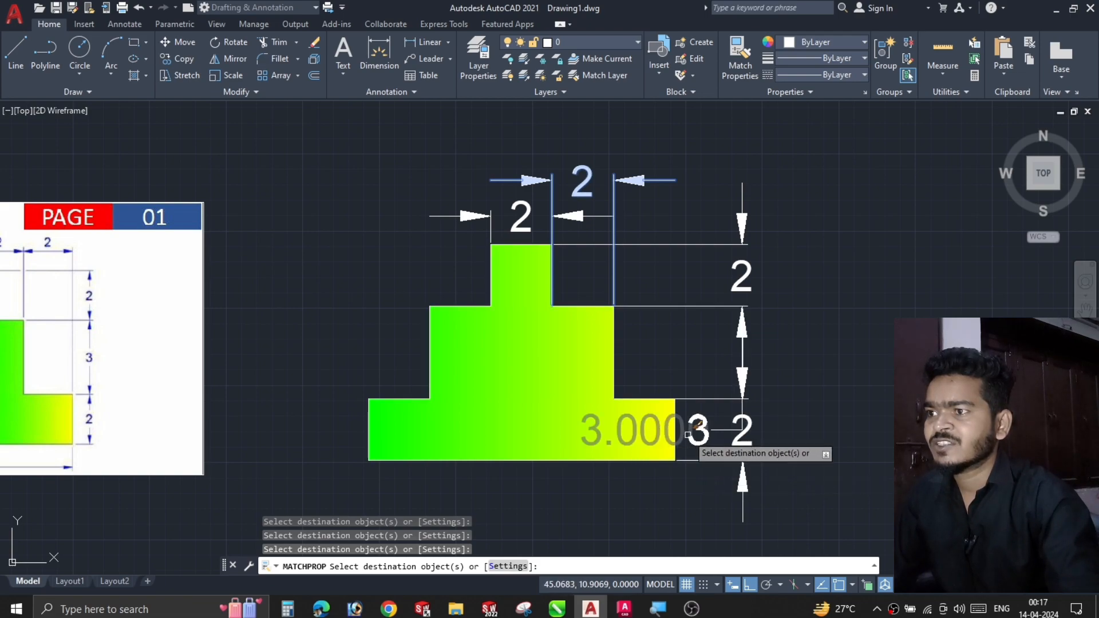
pyautogui.click(710, 433)
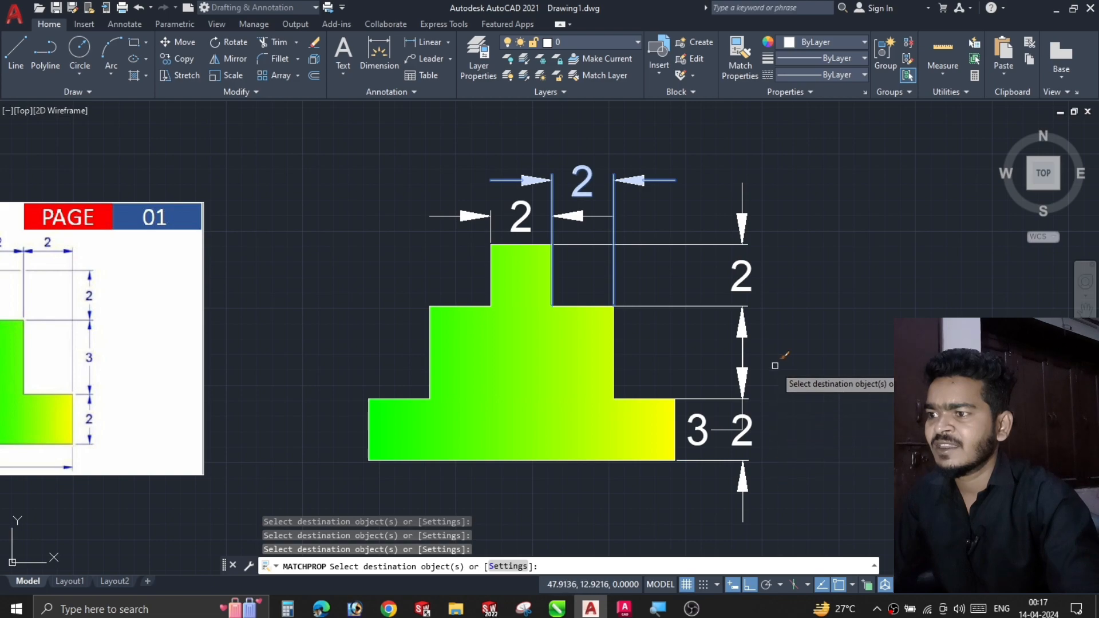
pyautogui.press('Escape')
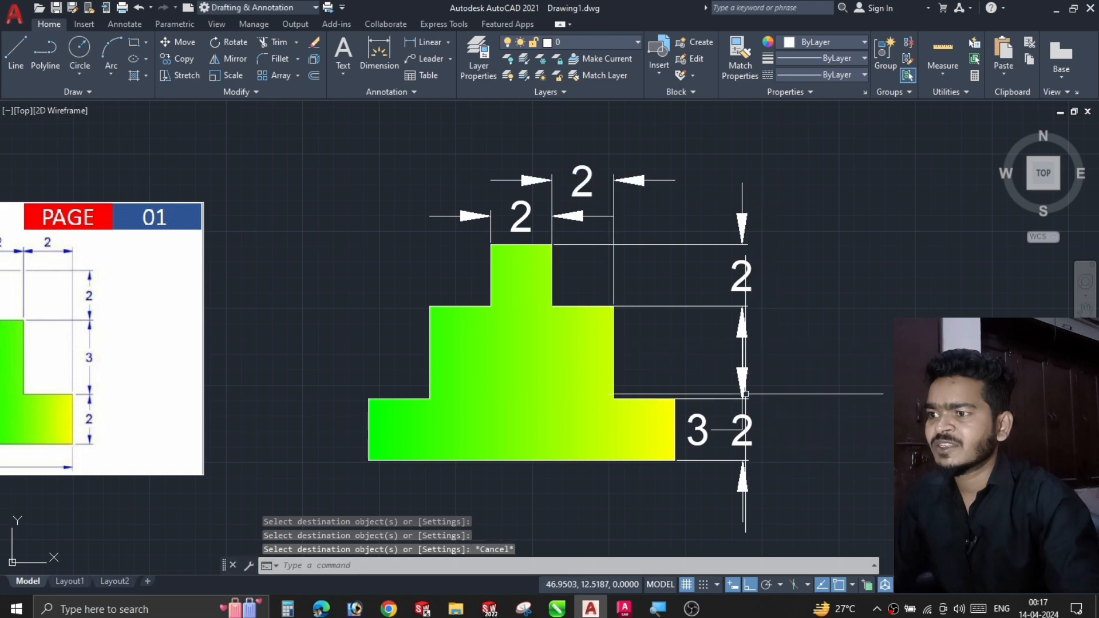
# Move the base block's vertical dimension farther right, clear of the middle block's dimension
pyautogui.click(735, 430)
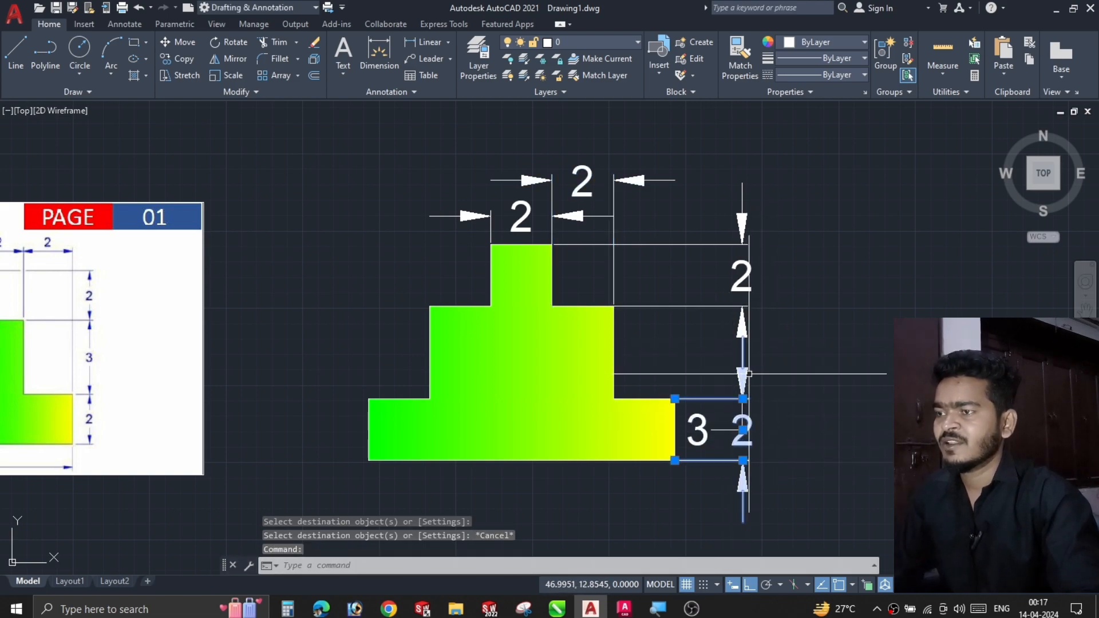
pyautogui.click(742, 429)
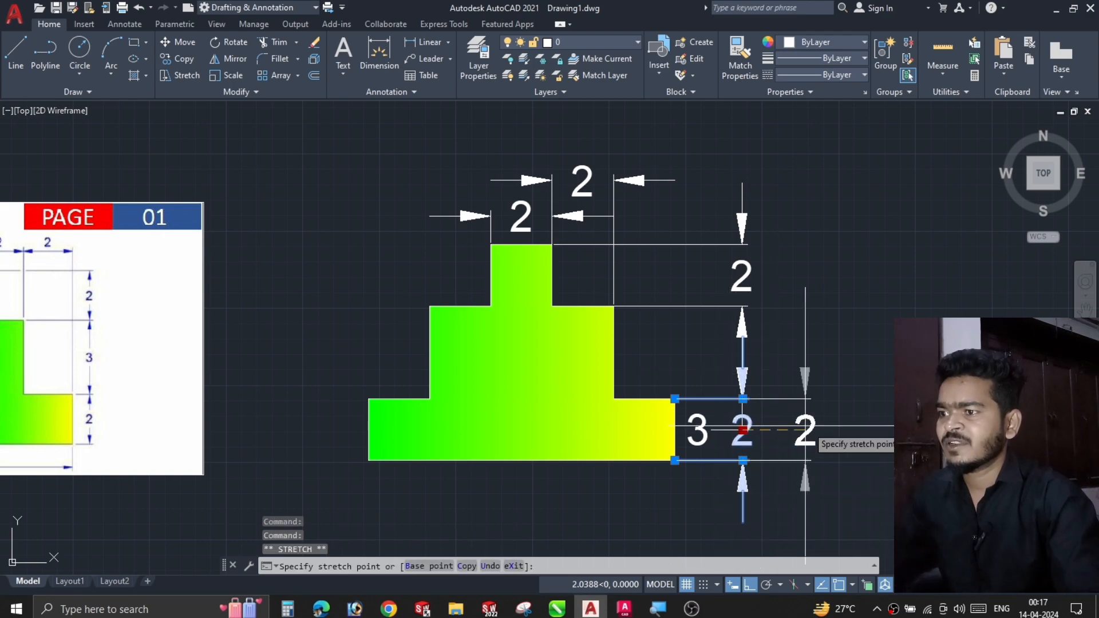
pyautogui.click(699, 429)
pyautogui.moveTo(698, 430)
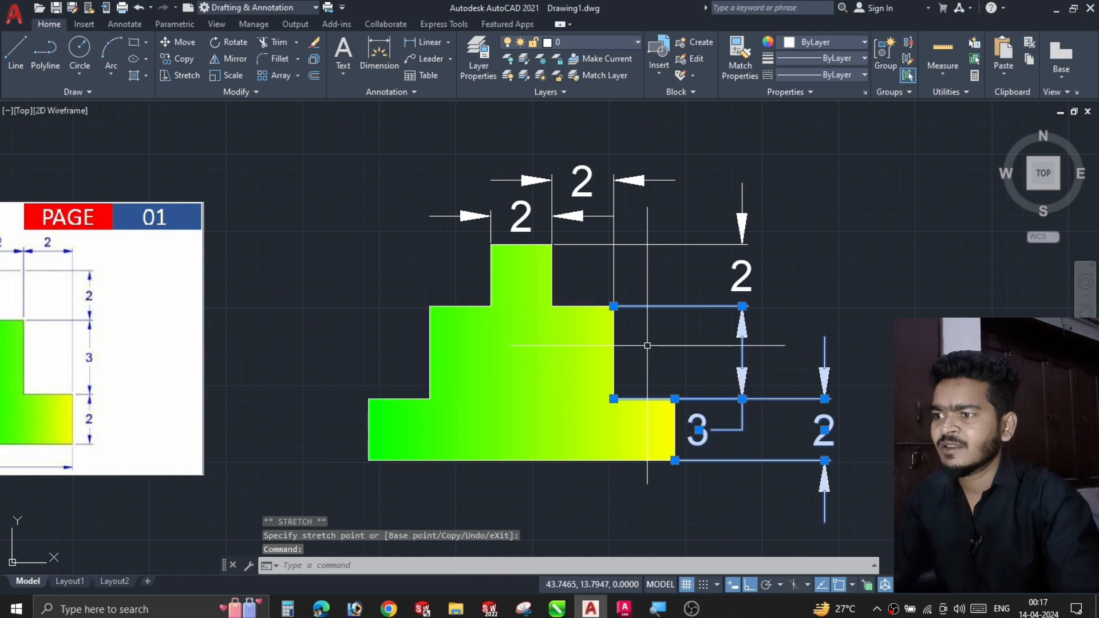
# Modify the Standard dimension style, setting the text height to 0.3
pyautogui.press('Return')
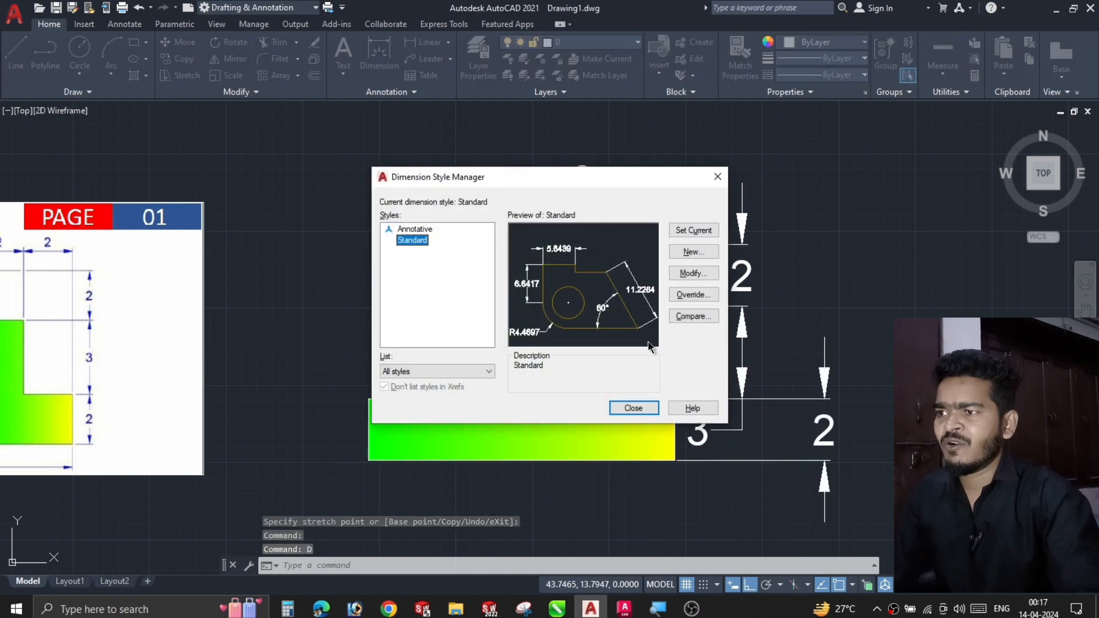
pyautogui.click(688, 274)
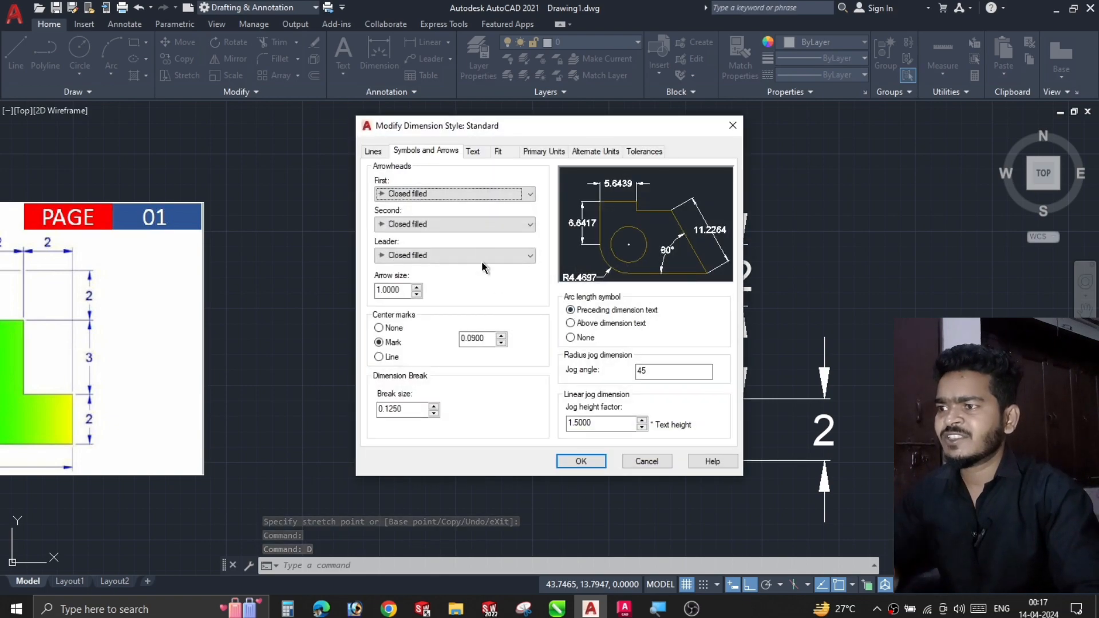
pyautogui.click(473, 151)
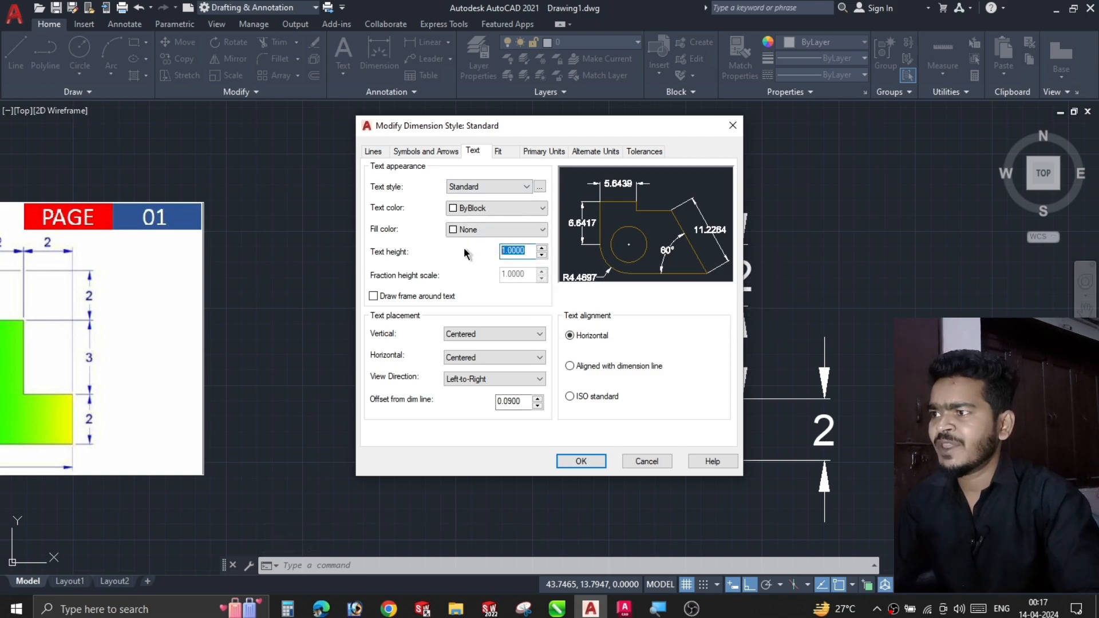
pyautogui.write('0.3')
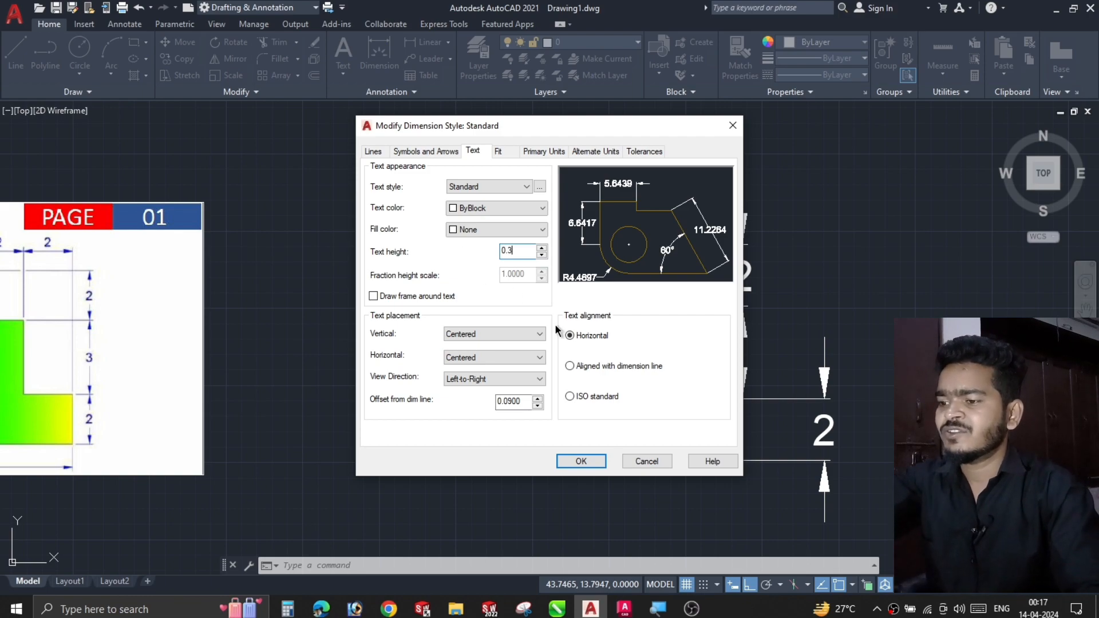
pyautogui.click(591, 461)
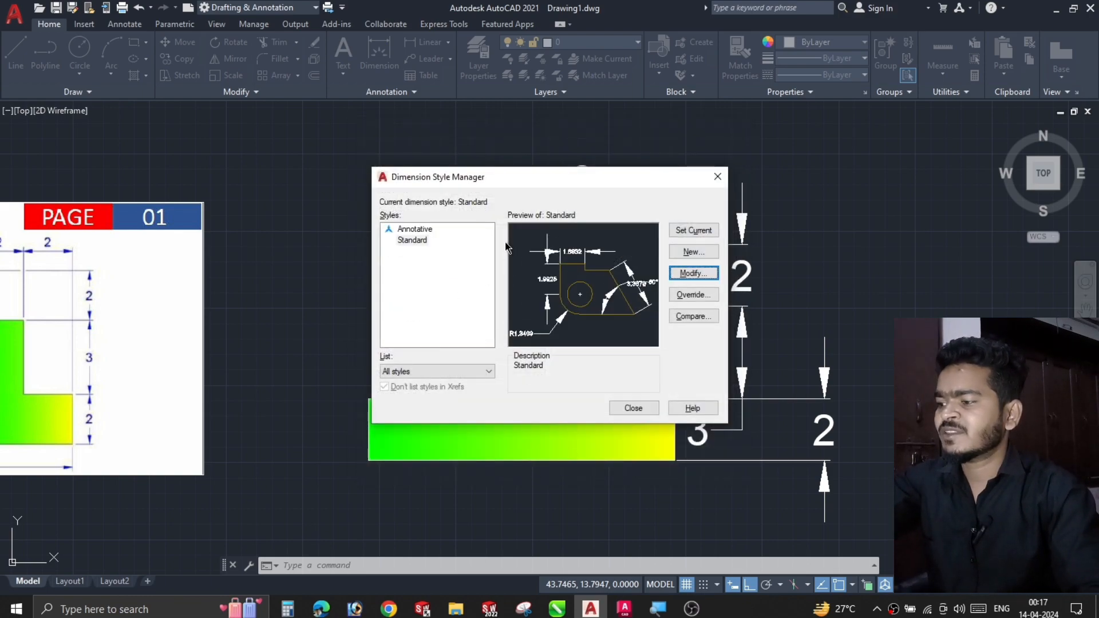
# Set the Standard dimension style's arrow size to 0.1 and close the style manager
pyautogui.click(689, 274)
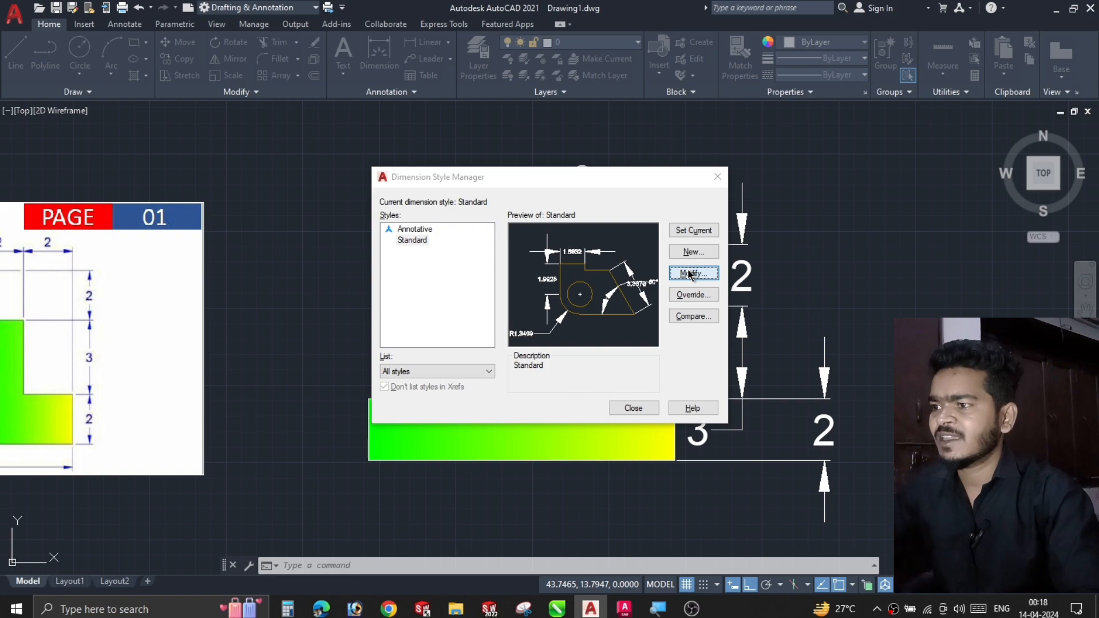
pyautogui.click(428, 151)
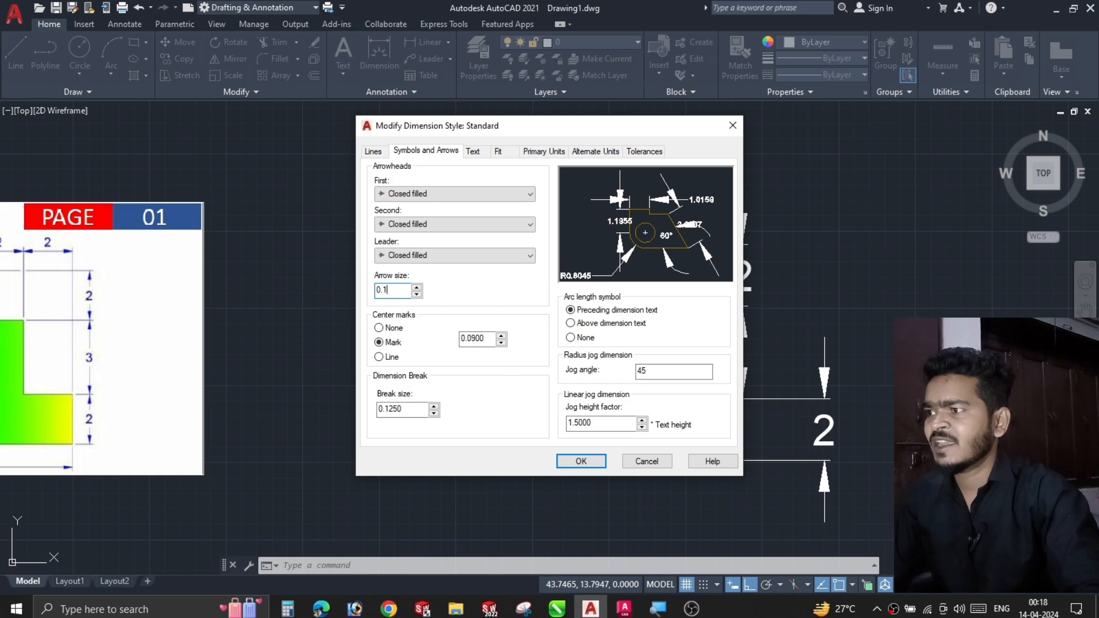
pyautogui.click(580, 461)
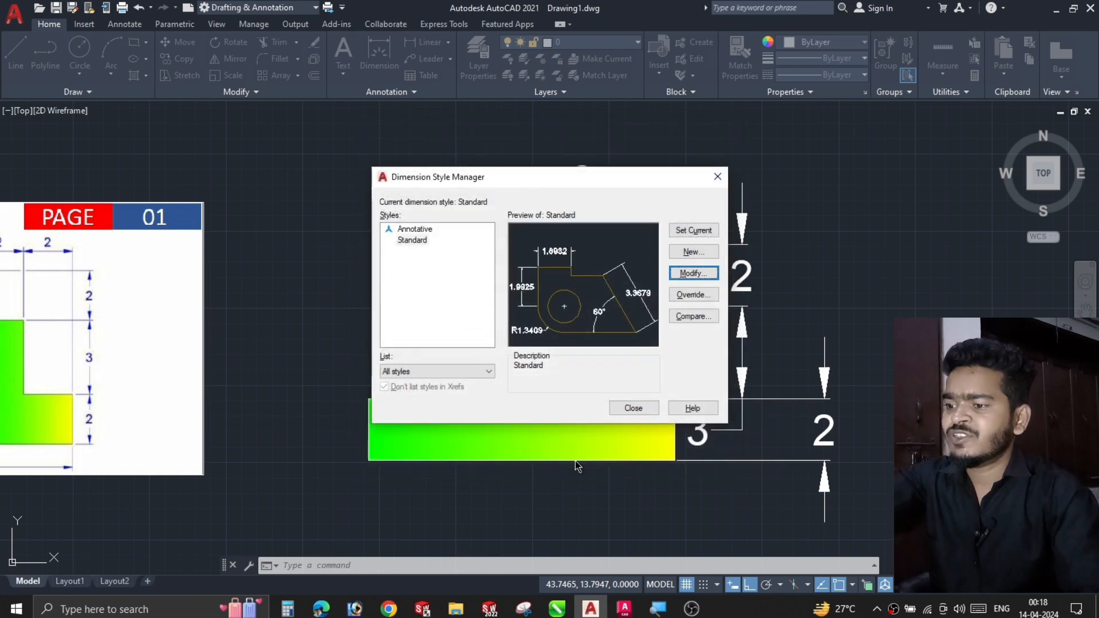
pyautogui.click(685, 275)
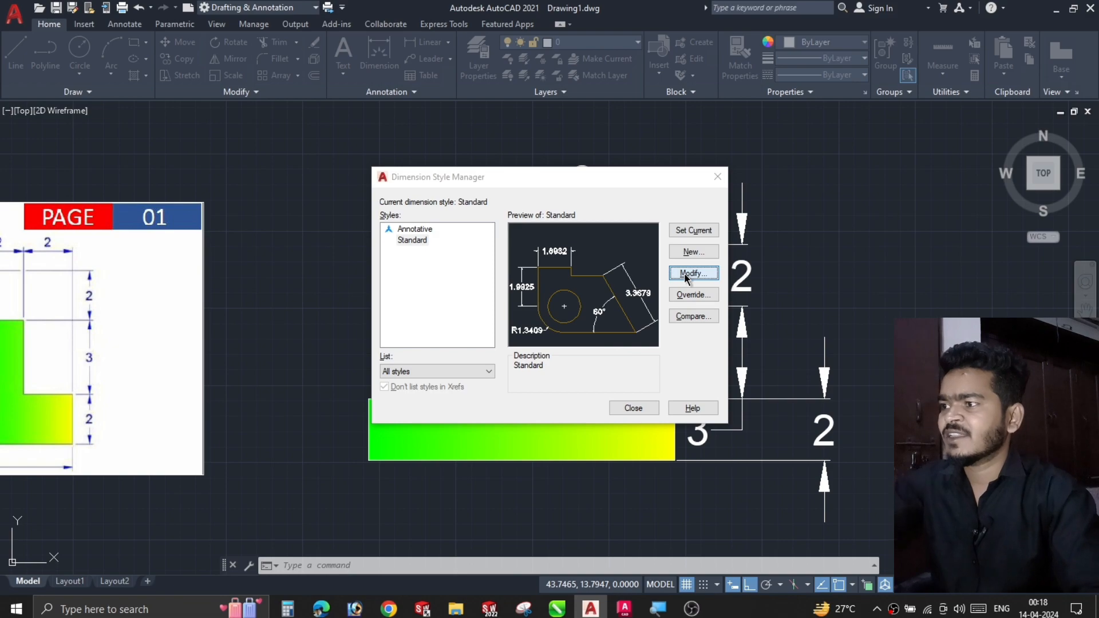
pyautogui.click(581, 461)
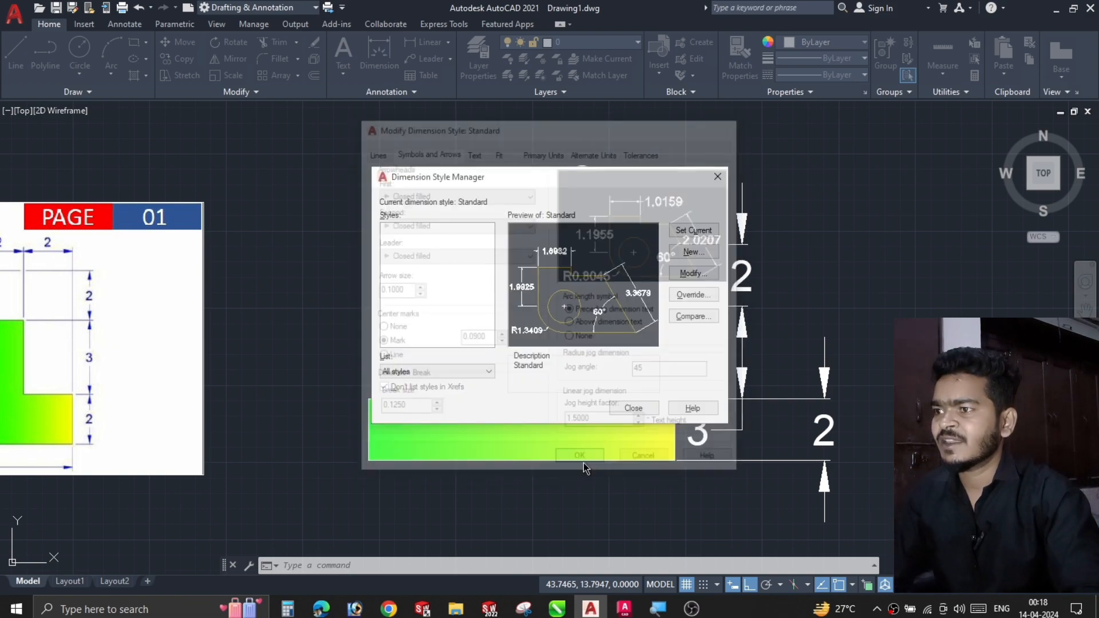
pyautogui.click(639, 407)
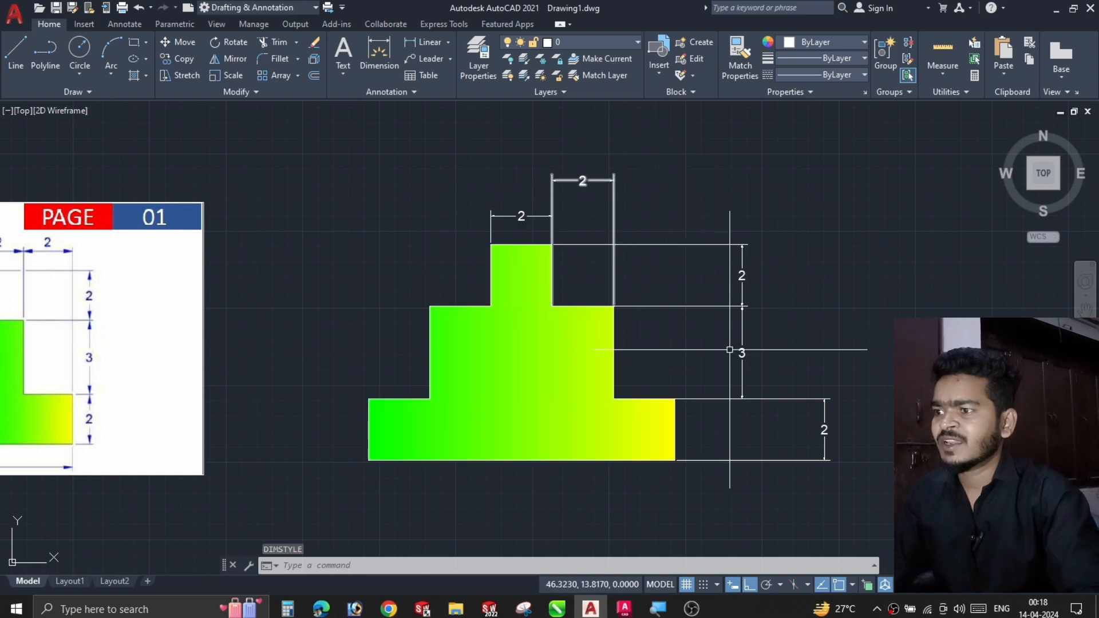
# Move the base block's vertical dimension back in line with the other two vertical dimensions
pyautogui.click(824, 430)
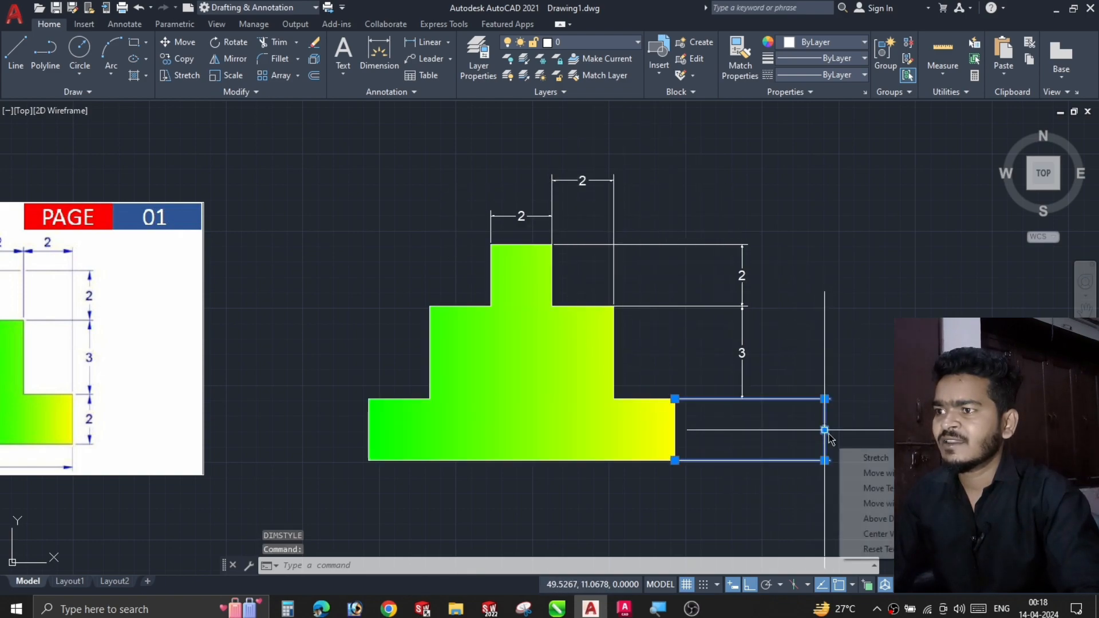
pyautogui.click(824, 430)
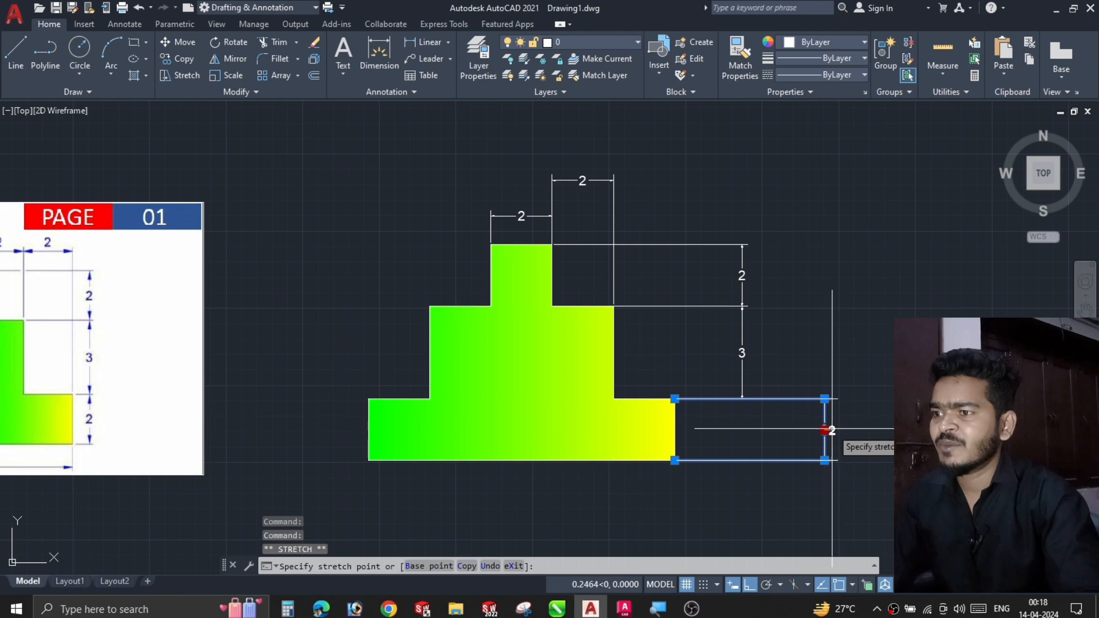
pyautogui.click(742, 429)
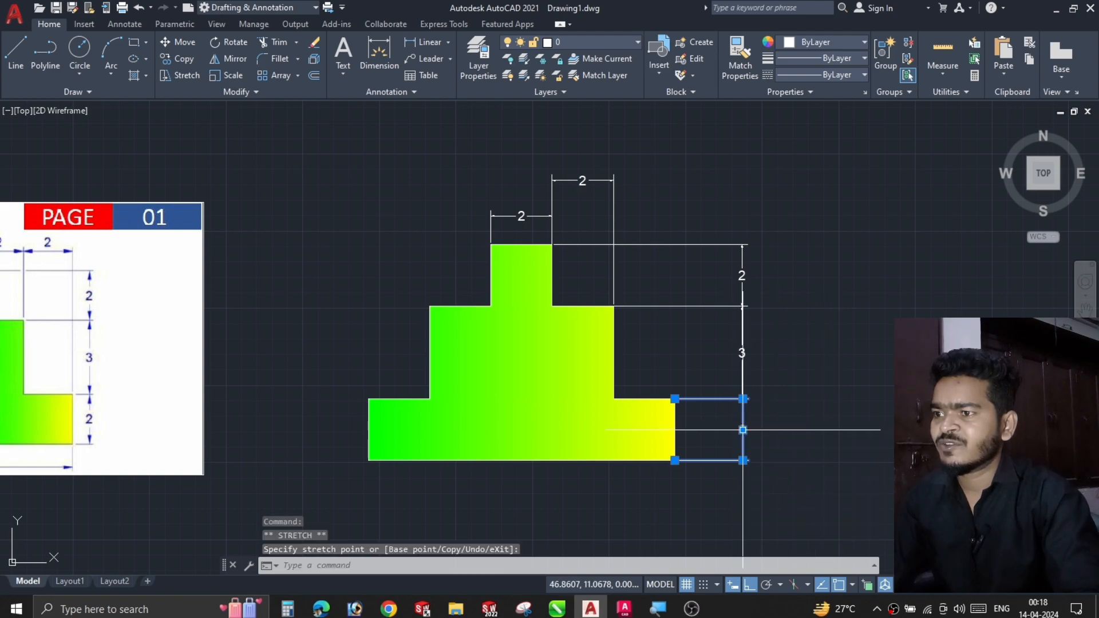
pyautogui.click(813, 389)
pyautogui.press('Escape')
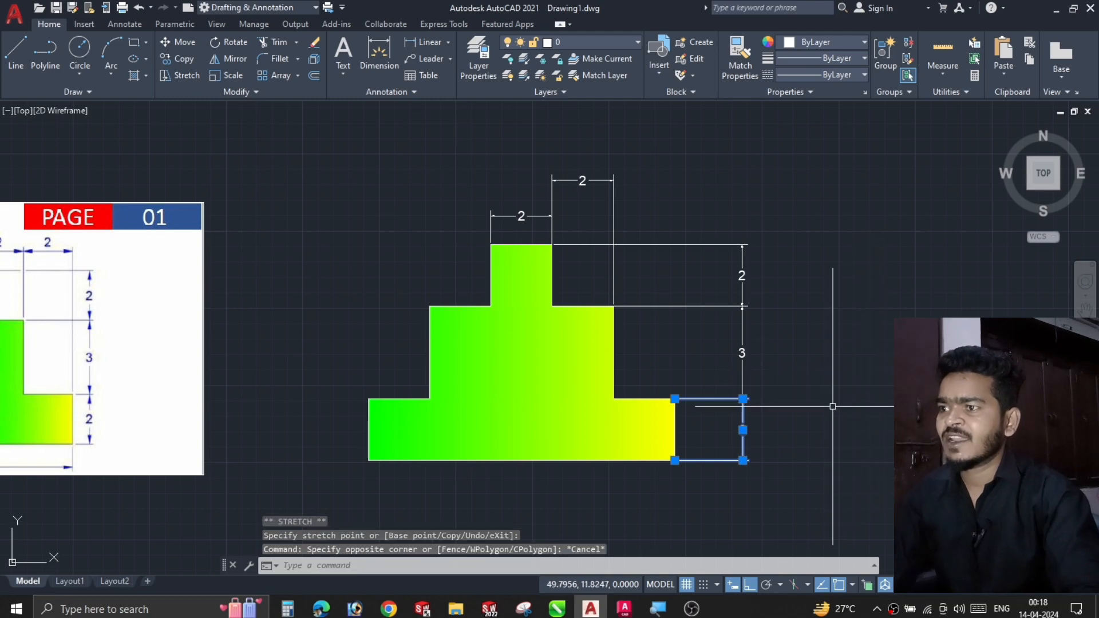
pyautogui.scroll(-4, 384, 351)
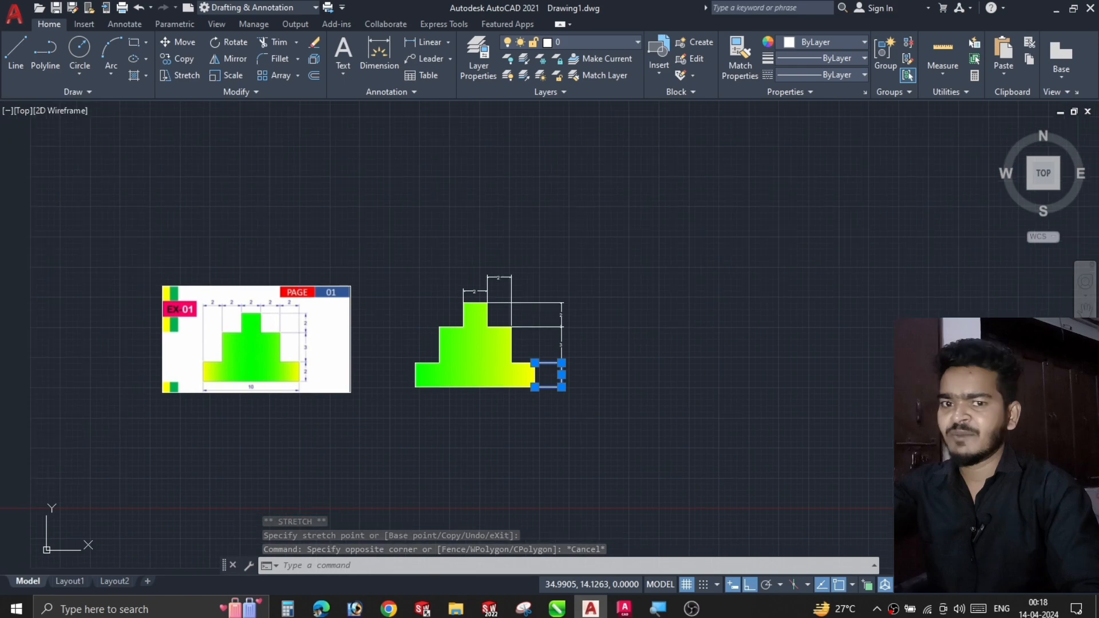
pyautogui.scroll(2, 385, 352)
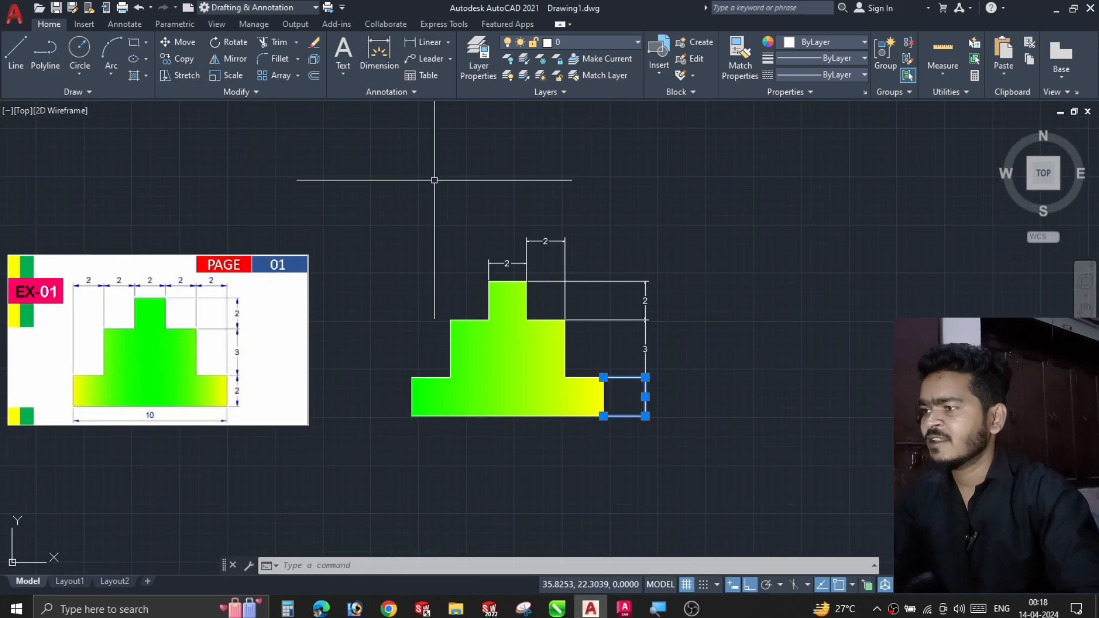
pyautogui.write('d')
pyautogui.press('Return')
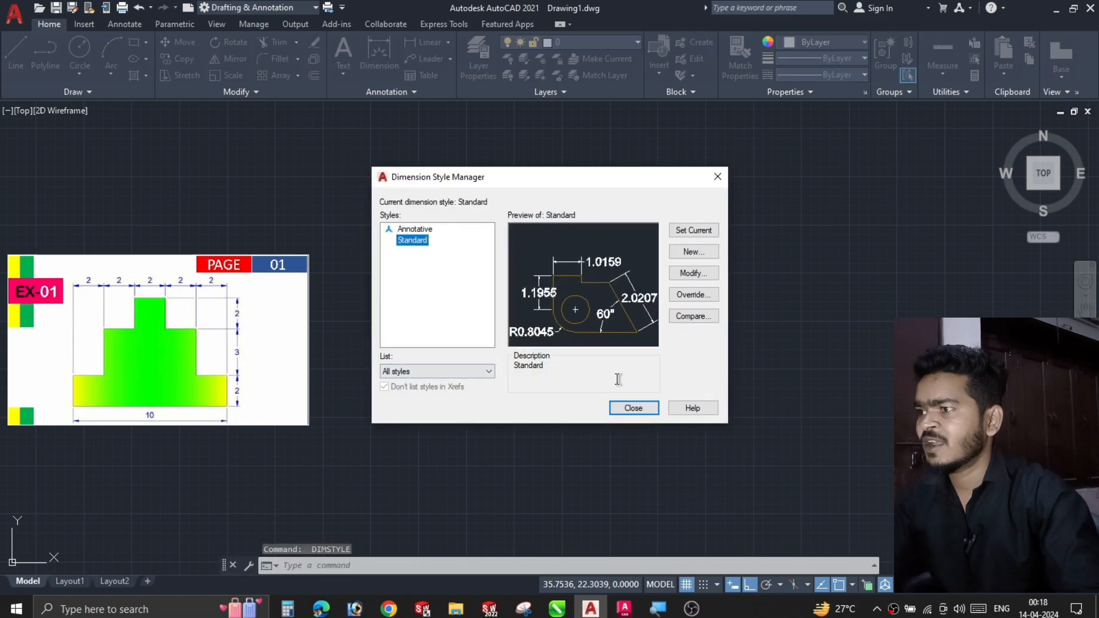
pyautogui.click(717, 178)
# Add a horizontal linear dimension across the middle block's left shoulder, in line with the top block's width dimension
pyautogui.write('dli')
pyautogui.press('Return')
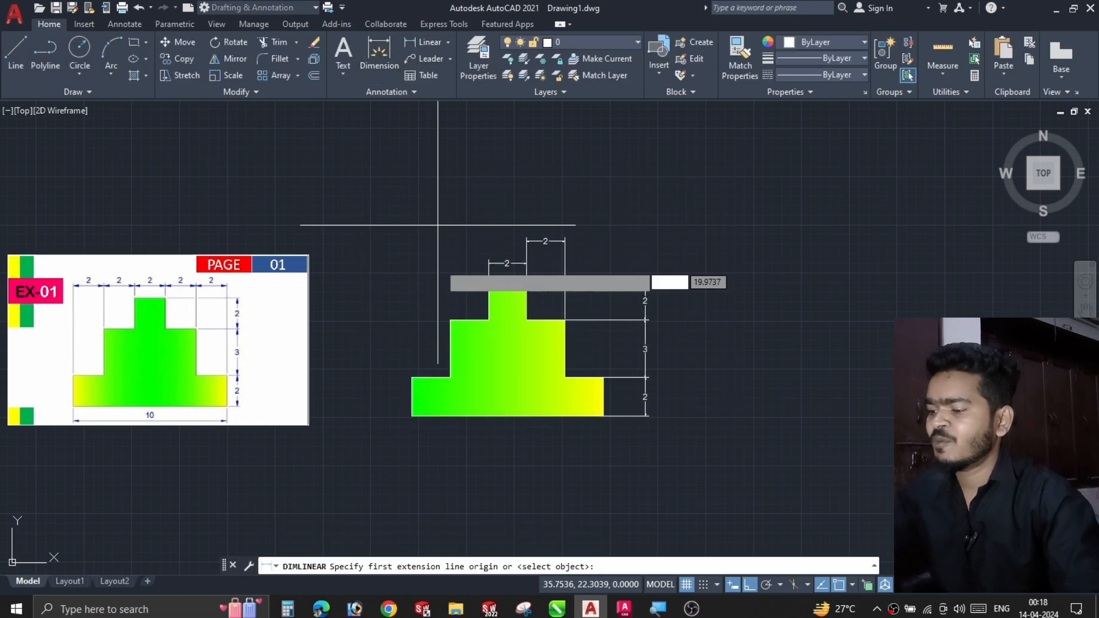
pyautogui.click(451, 319)
pyautogui.click(488, 319)
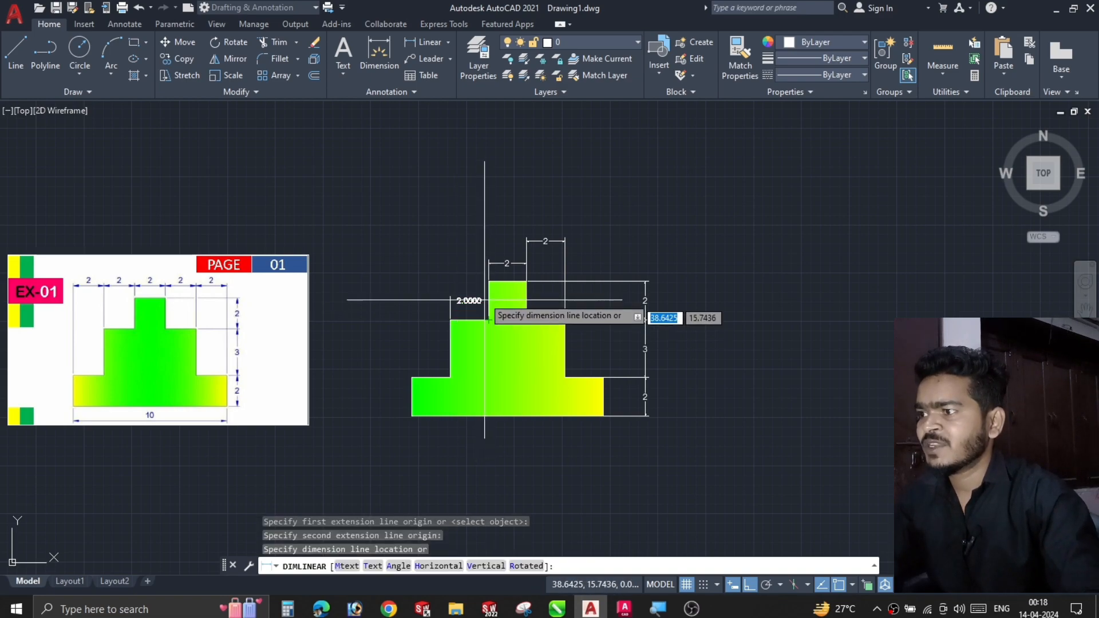
pyautogui.click(474, 263)
# Add a horizontal linear dimension across the base block's left shoulder, in line with the neighbouring shoulder dimension
pyautogui.press('space')
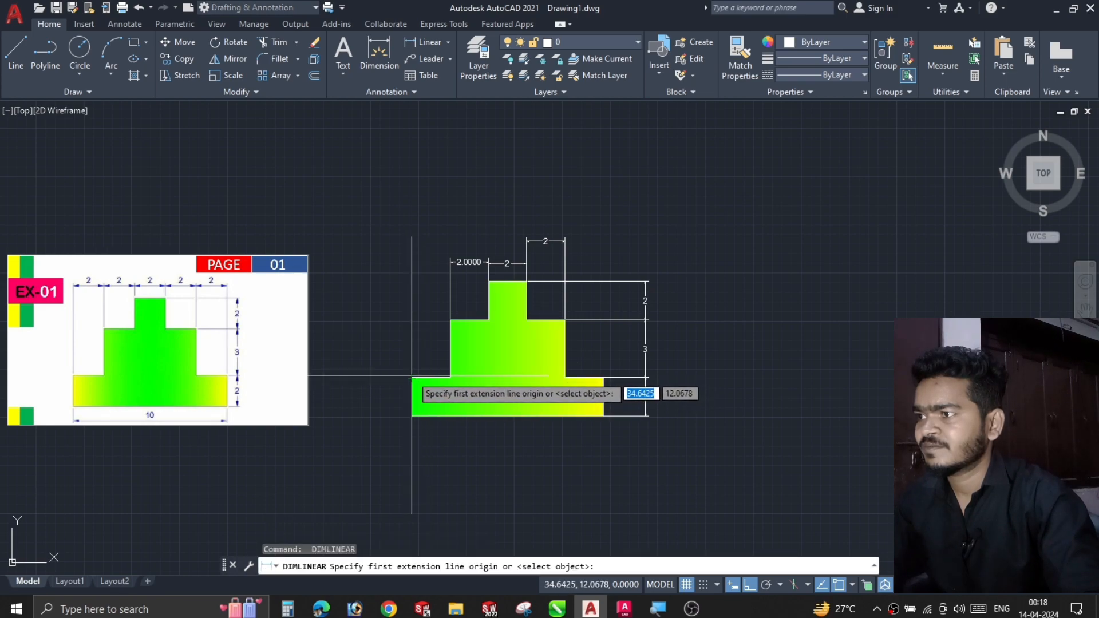
pyautogui.click(410, 378)
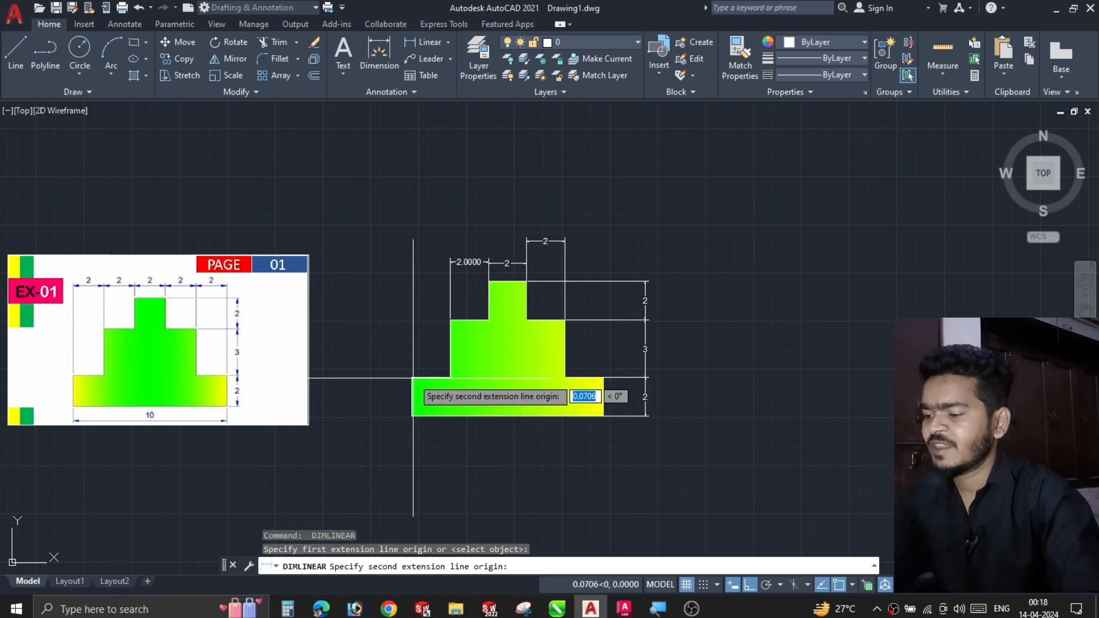
pyautogui.click(450, 377)
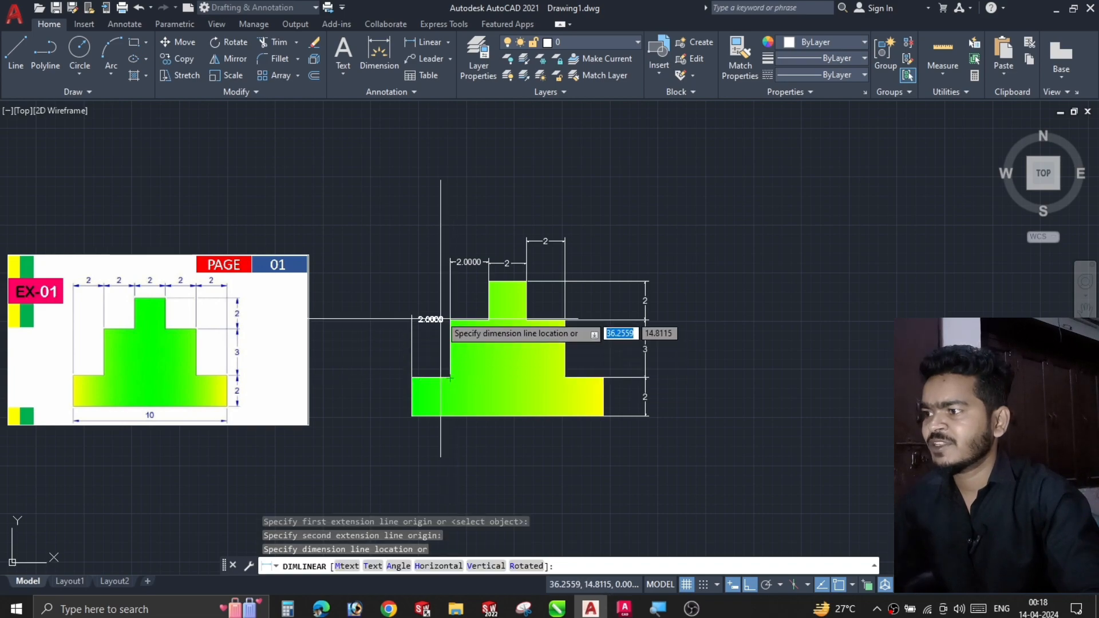
pyautogui.click(437, 262)
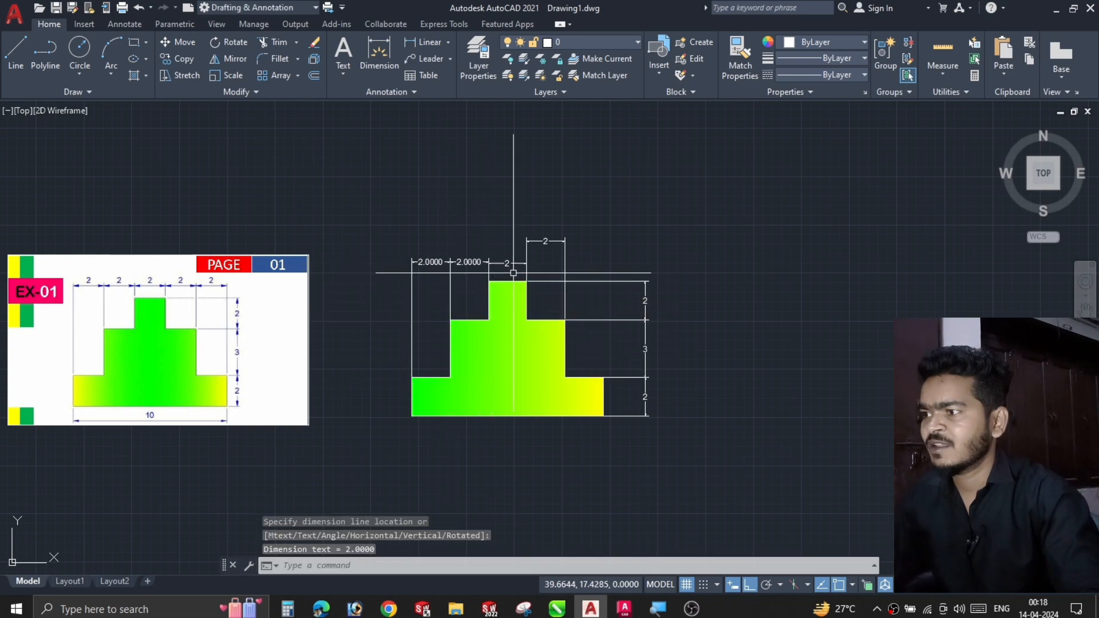
# Lower the middle block's right shoulder dimension into line with the other horizontal dimensions above the figure
pyautogui.click(545, 240)
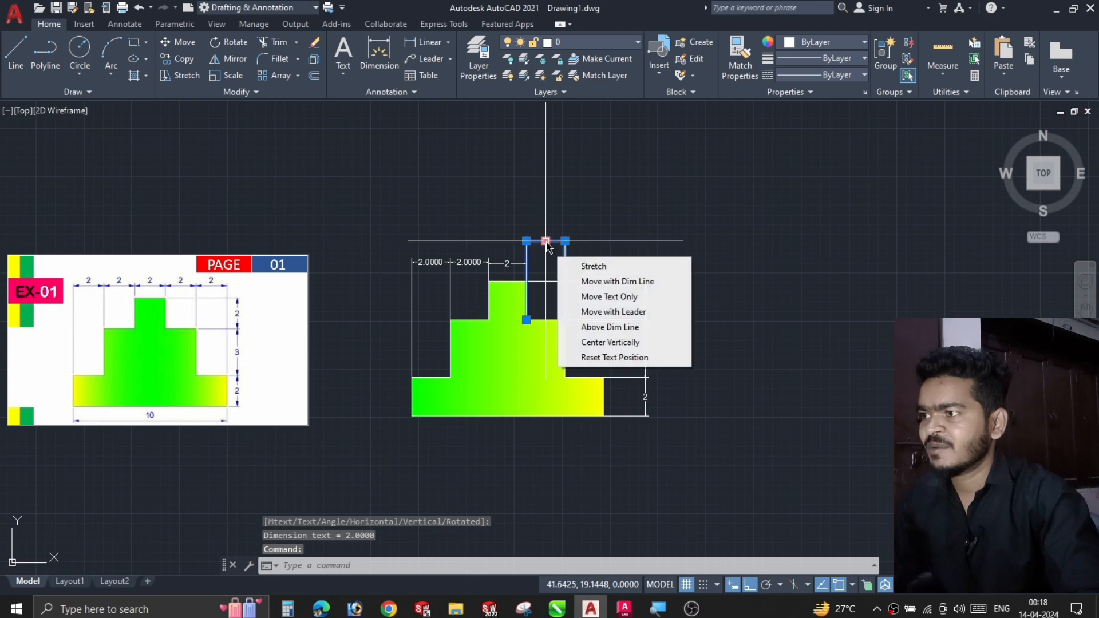
pyautogui.click(546, 241)
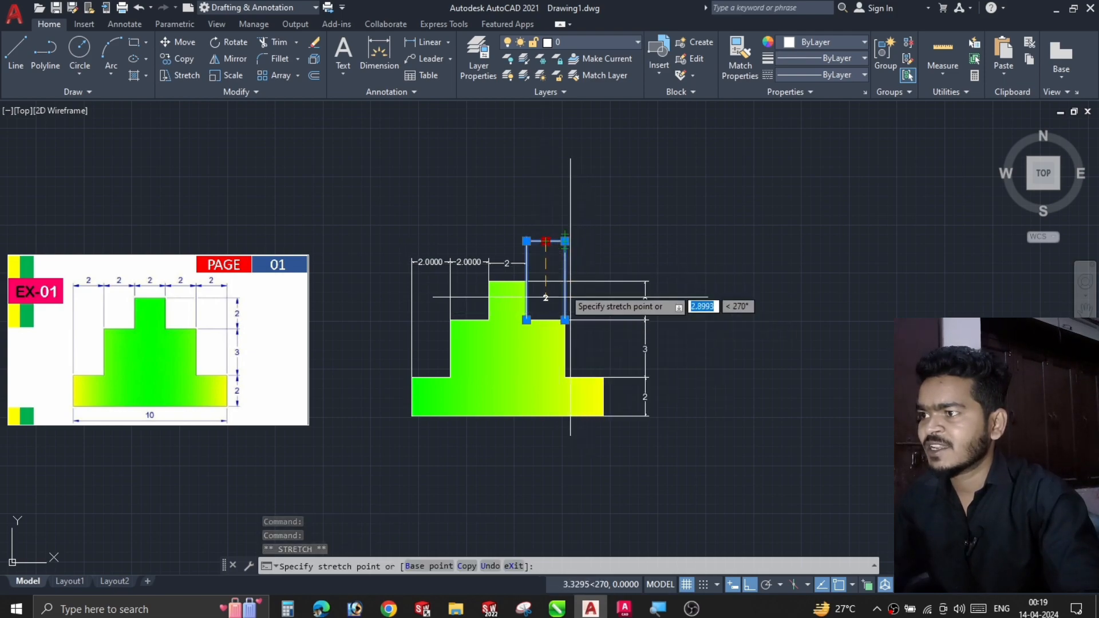
pyautogui.click(543, 263)
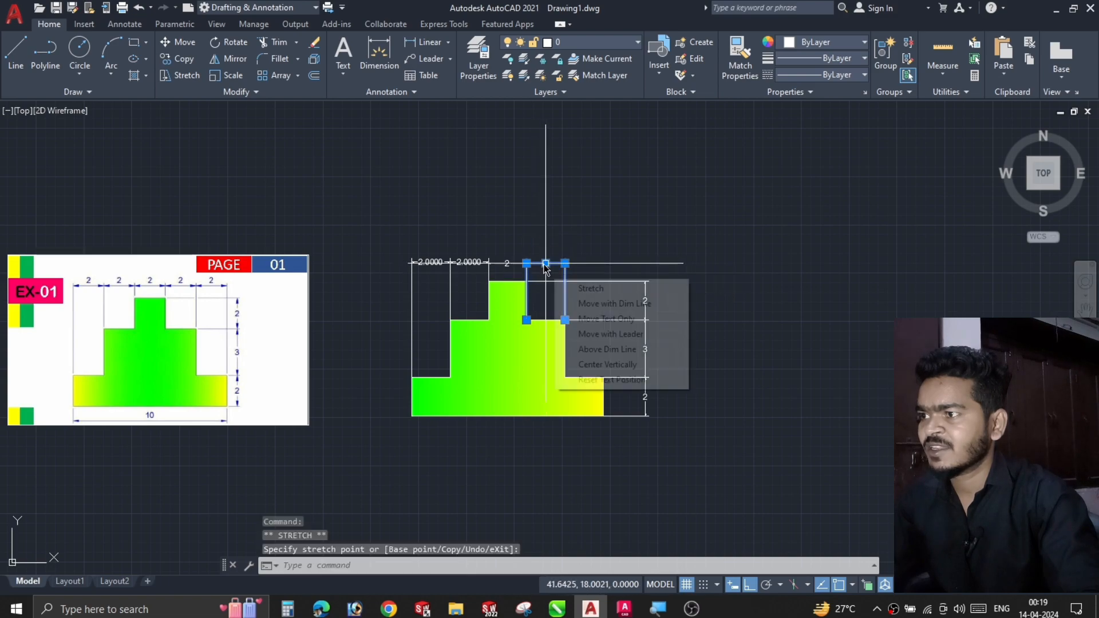
pyautogui.press('Escape')
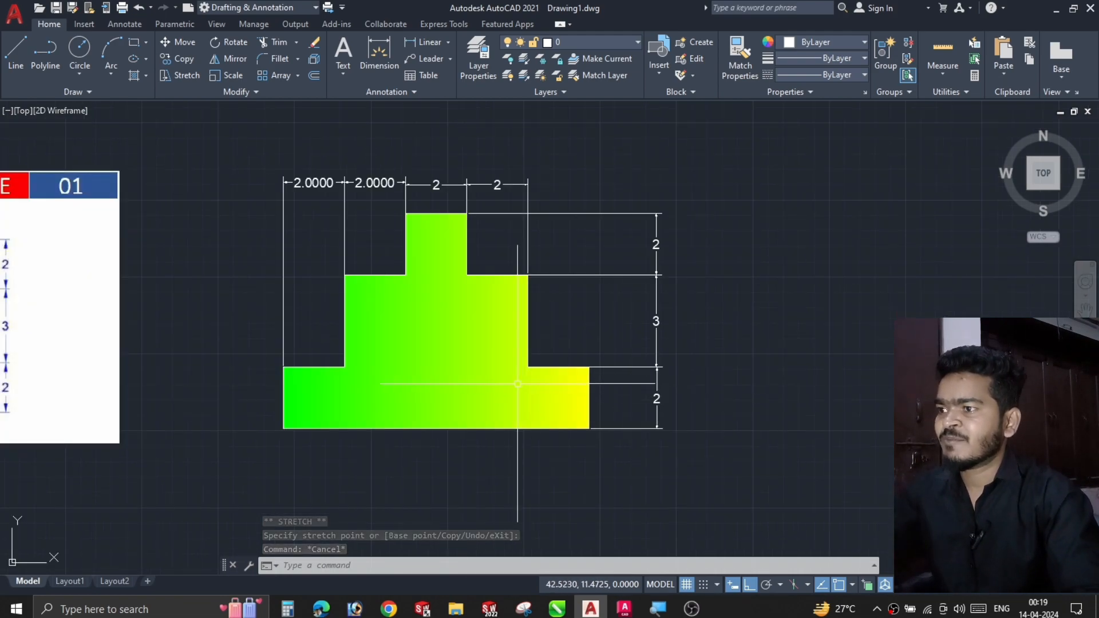
# Match the properties of the top block's width dimension onto the two left shoulder dimensions
pyautogui.scroll(-2, 515, 360)
pyautogui.moveTo(342, 340); pyautogui.dragTo(386, 334, button='middle')
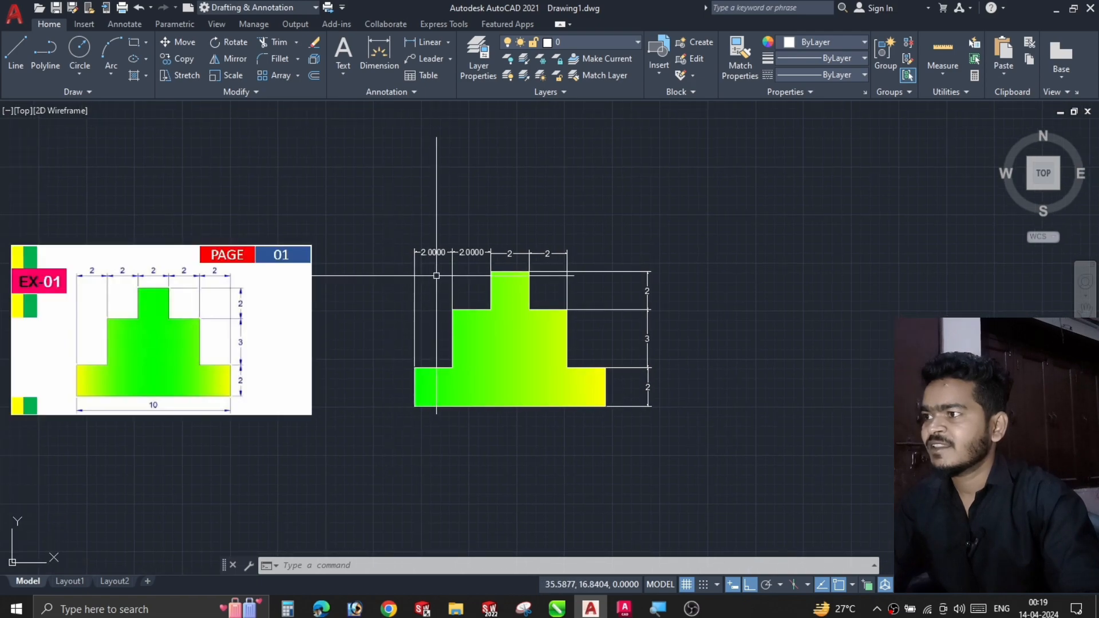
pyautogui.click(510, 253)
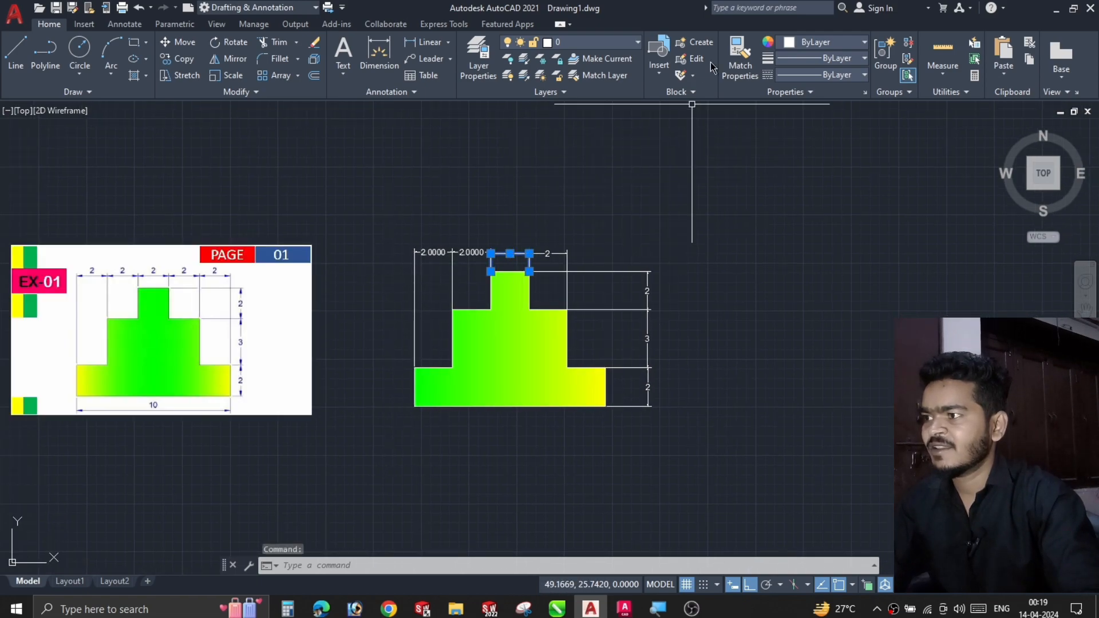
pyautogui.click(739, 60)
pyautogui.click(468, 253)
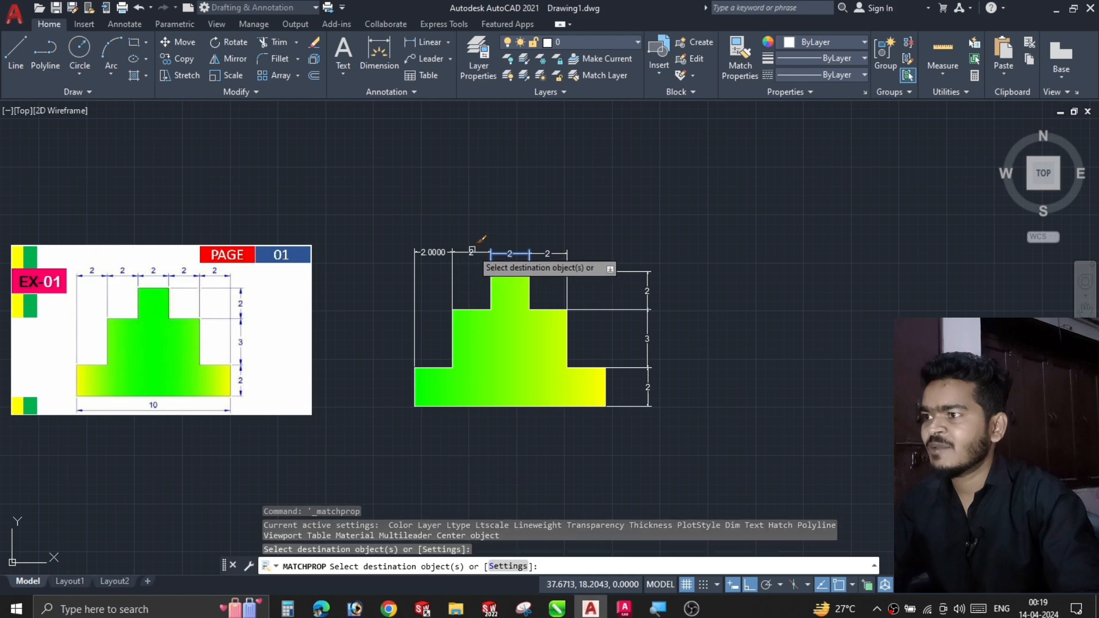
pyautogui.click(430, 251)
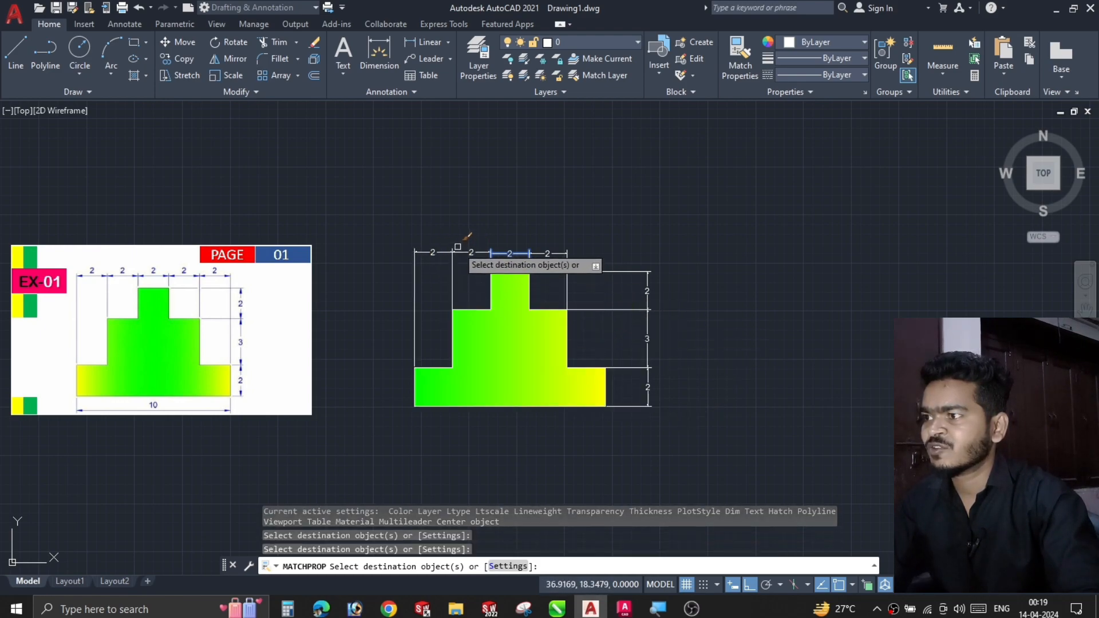
pyautogui.press('Escape')
# Add a horizontal linear dimension for the base block's full width, placed just below the figure
pyautogui.click(422, 46)
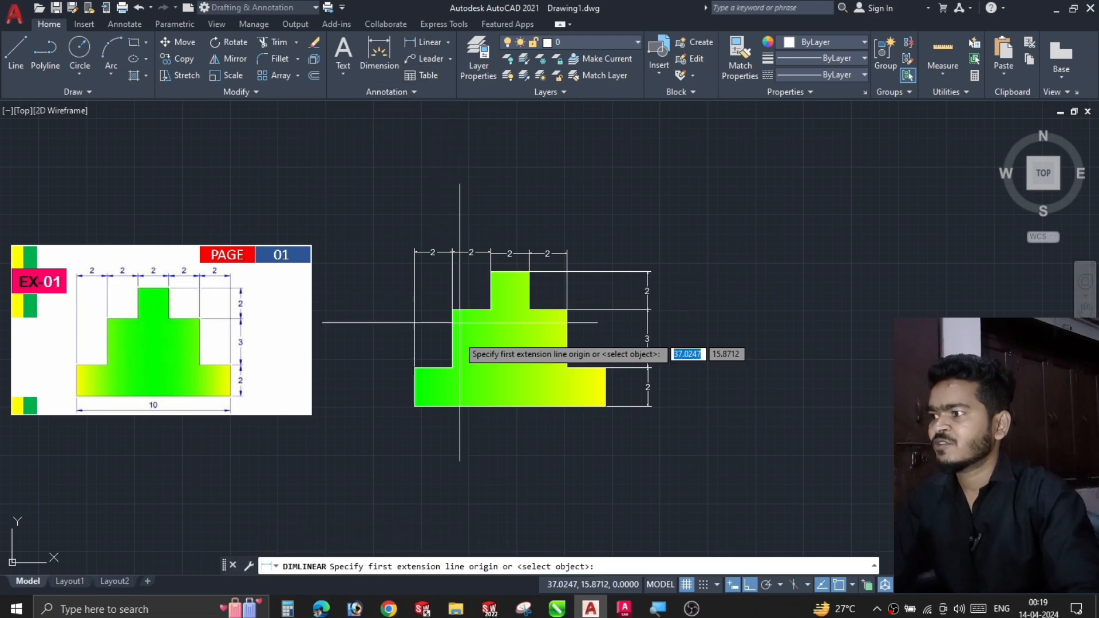
pyautogui.click(413, 406)
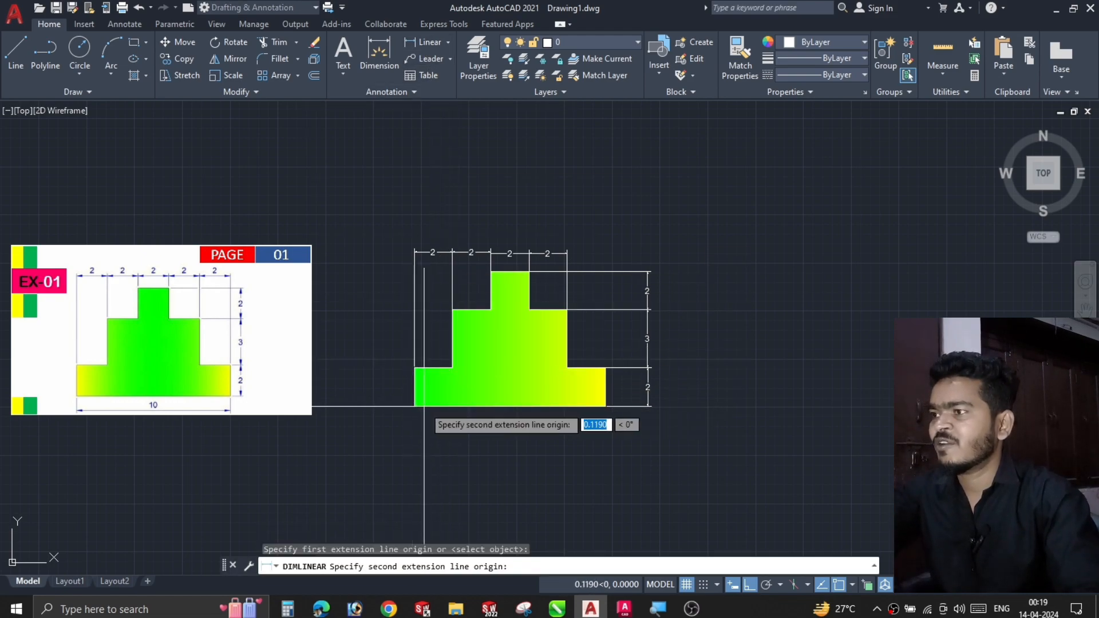
pyautogui.click(606, 407)
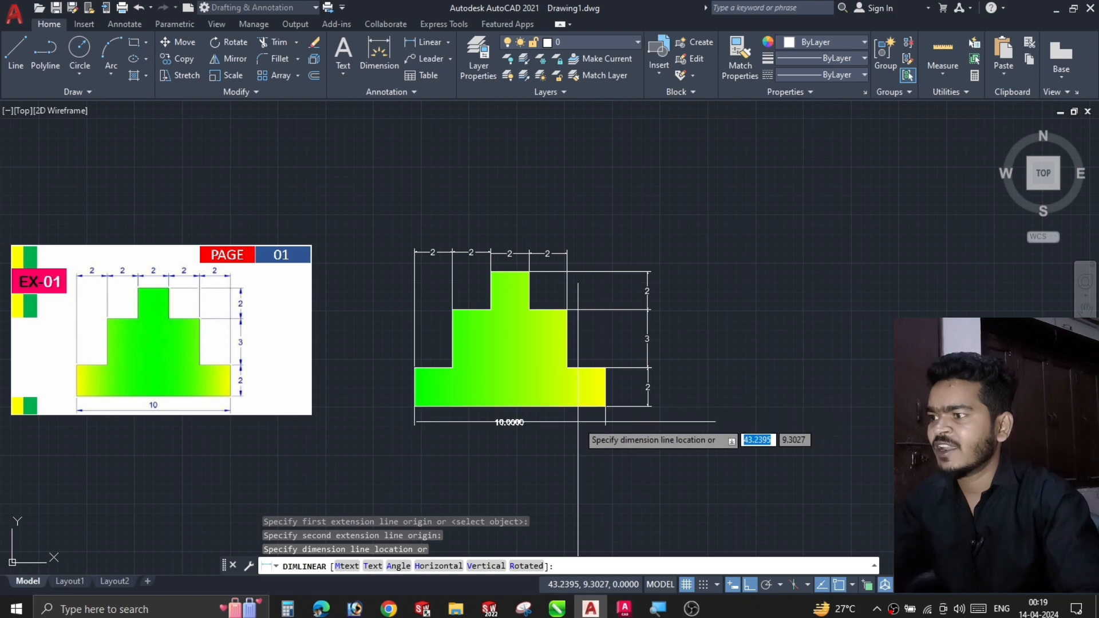
pyautogui.click(573, 426)
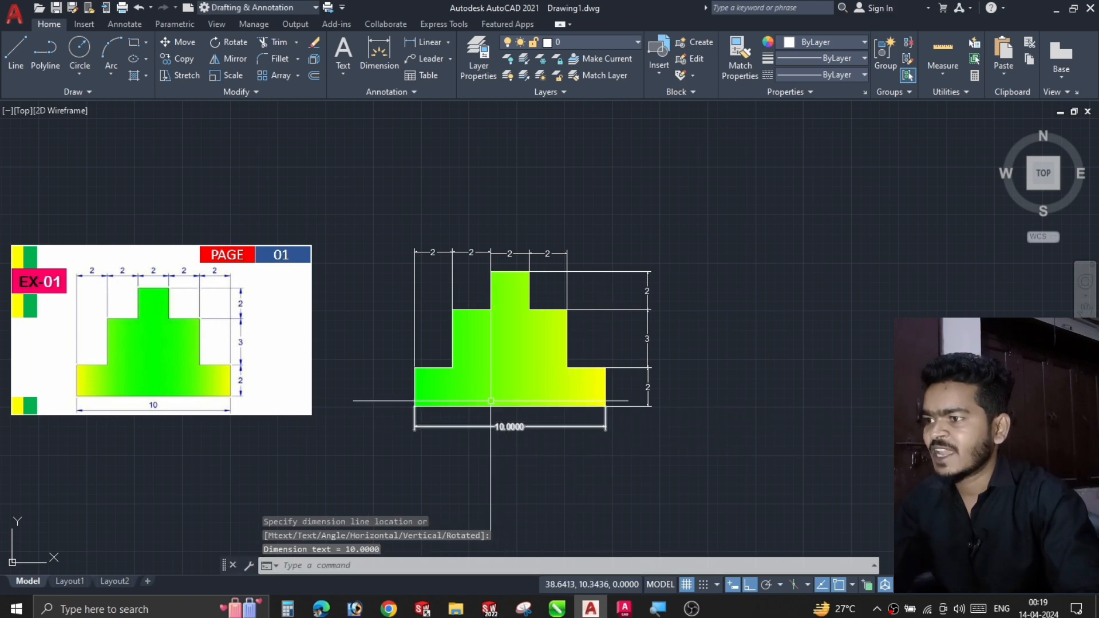
# Match the properties of the base block's left shoulder dimension onto the overall width dimension
pyautogui.click(436, 252)
pyautogui.click(740, 57)
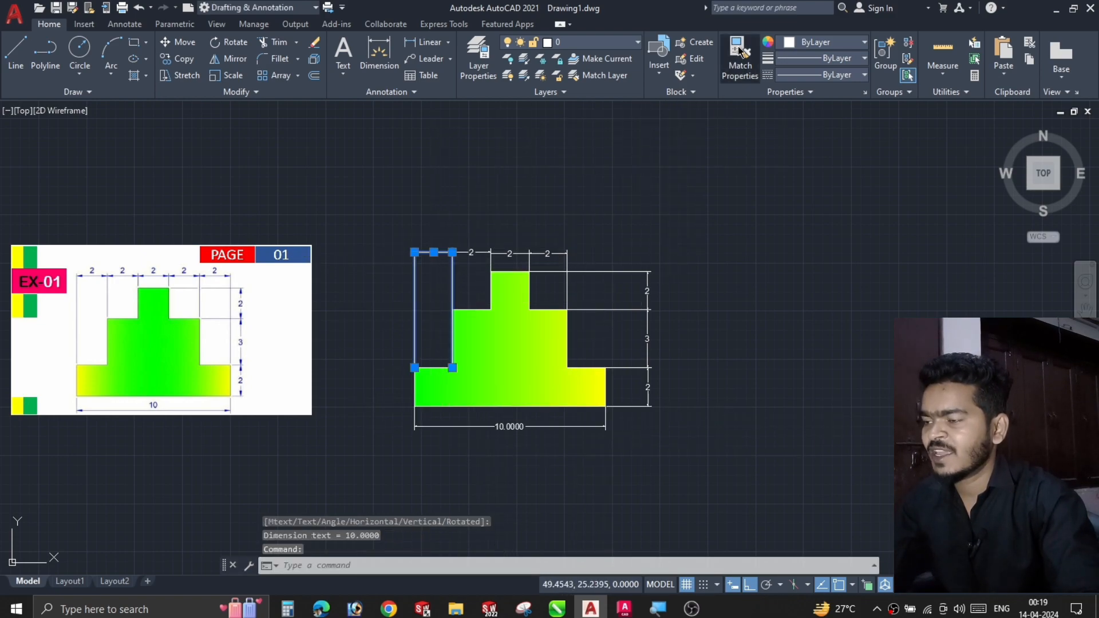
pyautogui.click(452, 427)
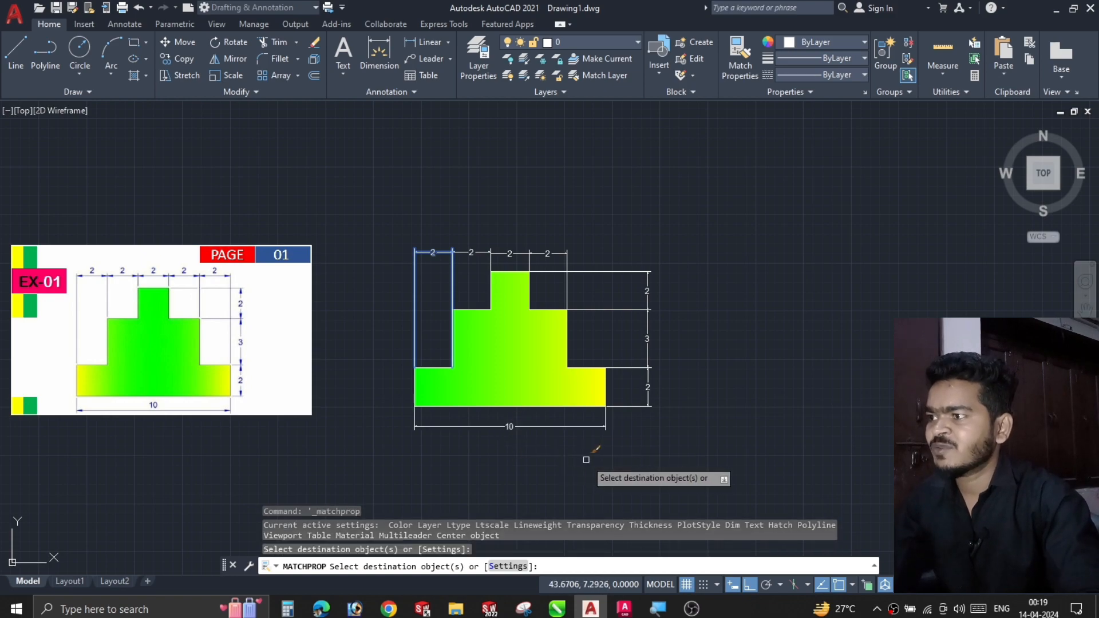
pyautogui.press('Escape')
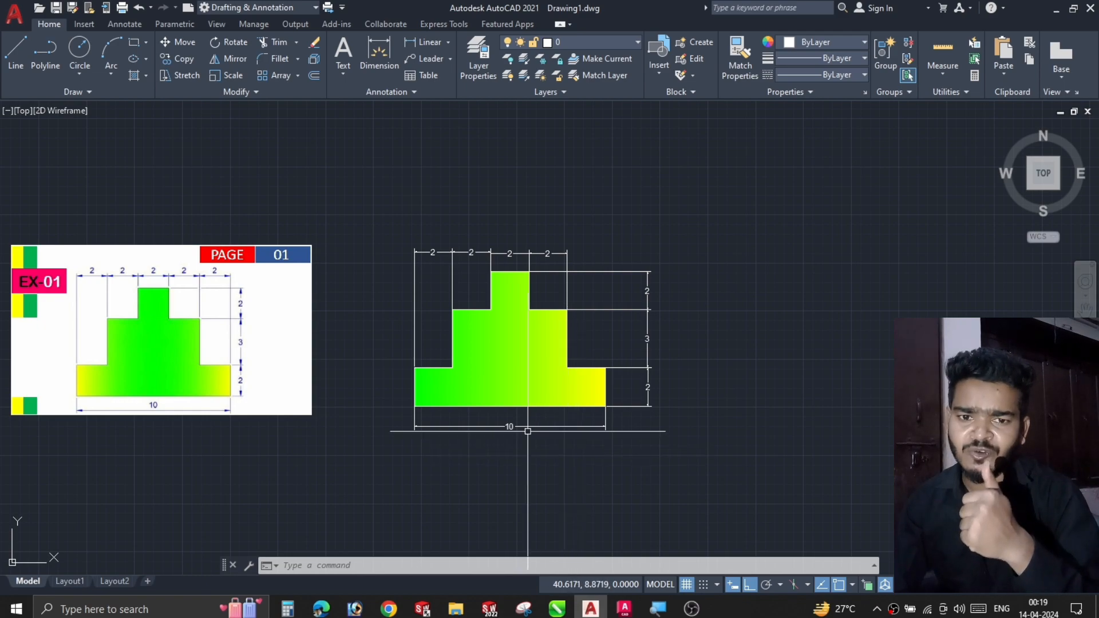
# Compare the dimensioned figure with the EX-01 reference image beside it
pyautogui.moveTo(535, 459); pyautogui.dragTo(575, 450, button='middle')
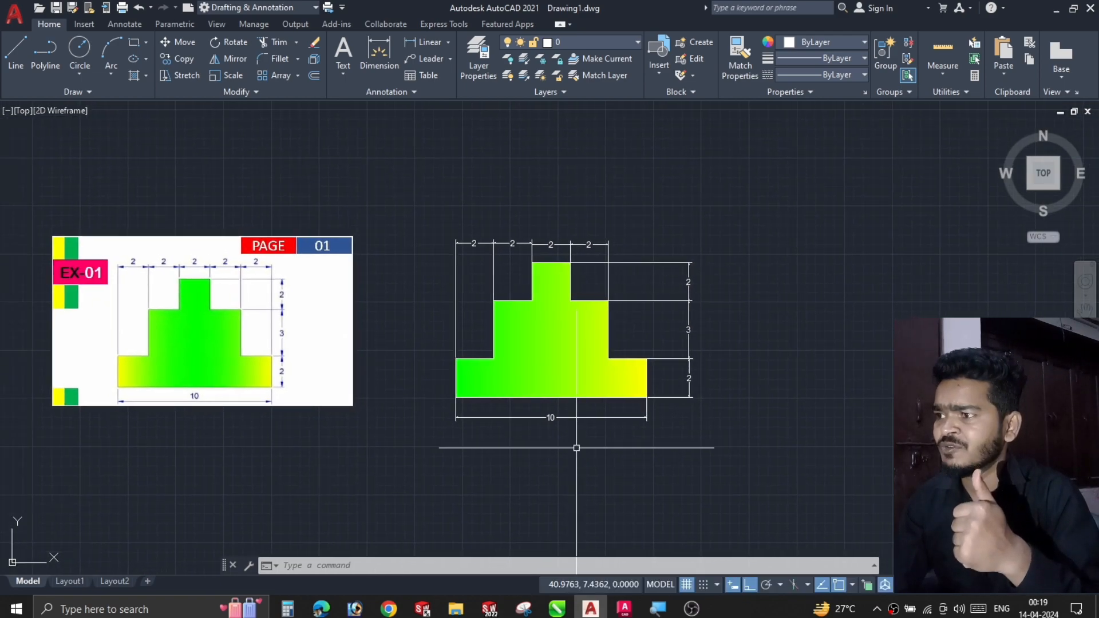
pyautogui.scroll(2, 415, 354)
pyautogui.moveTo(415, 354)
pyautogui.mouseDown(button='middle')
pyautogui.moveTo(518, 370)
pyautogui.moveTo(468, 366)
pyautogui.mouseUp(button='middle')
pyautogui.scroll(-2, 511, 372)
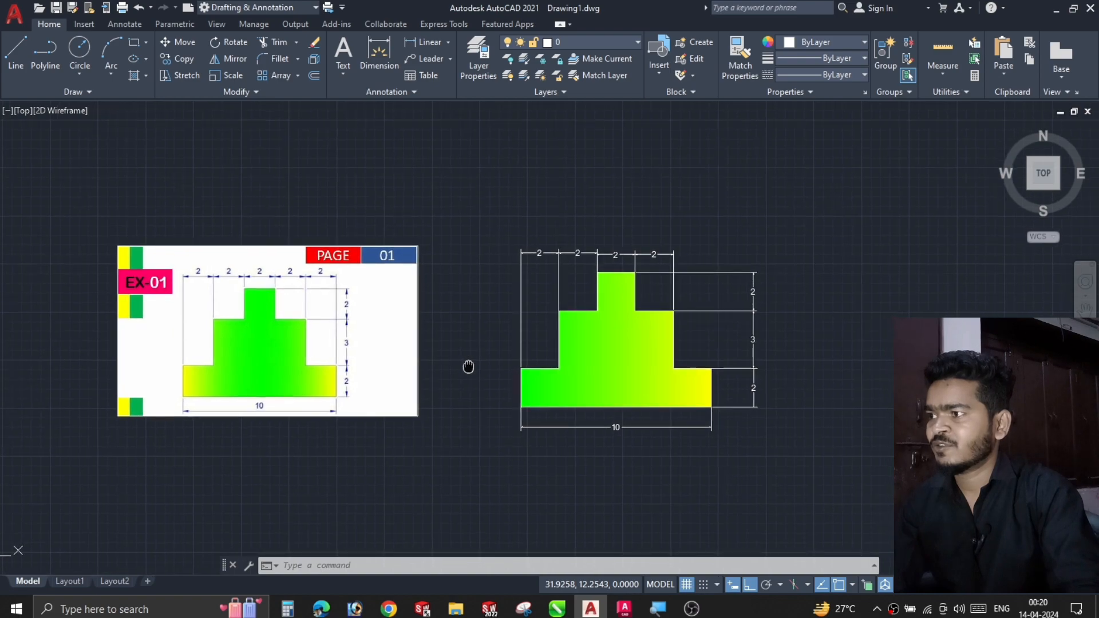
pyautogui.scroll(2, 470, 364)
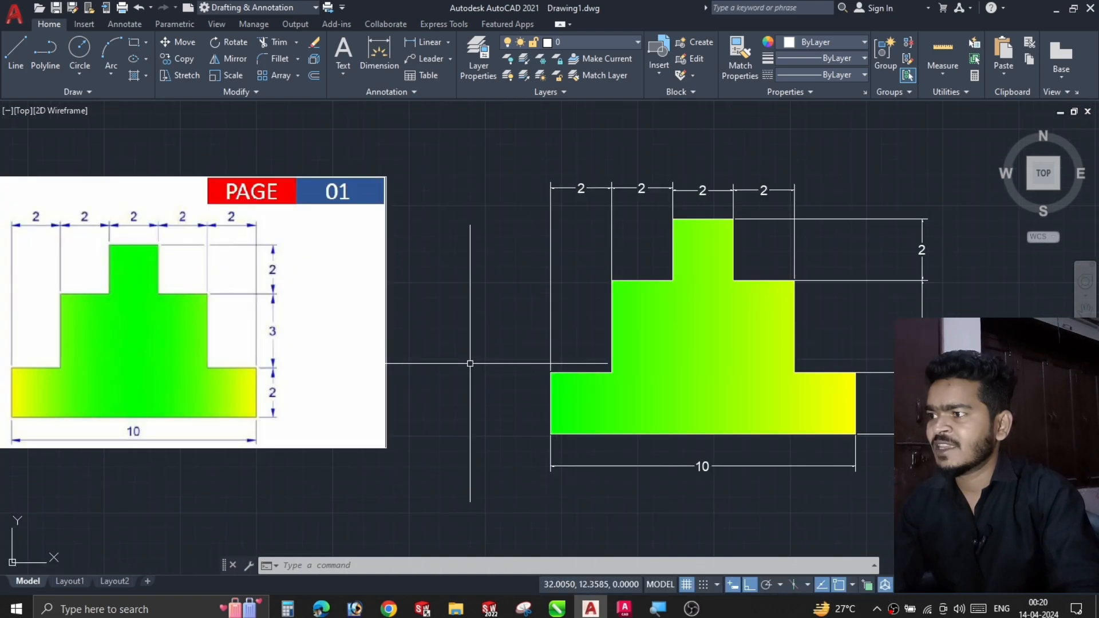
pyautogui.scroll(-2, 469, 364)
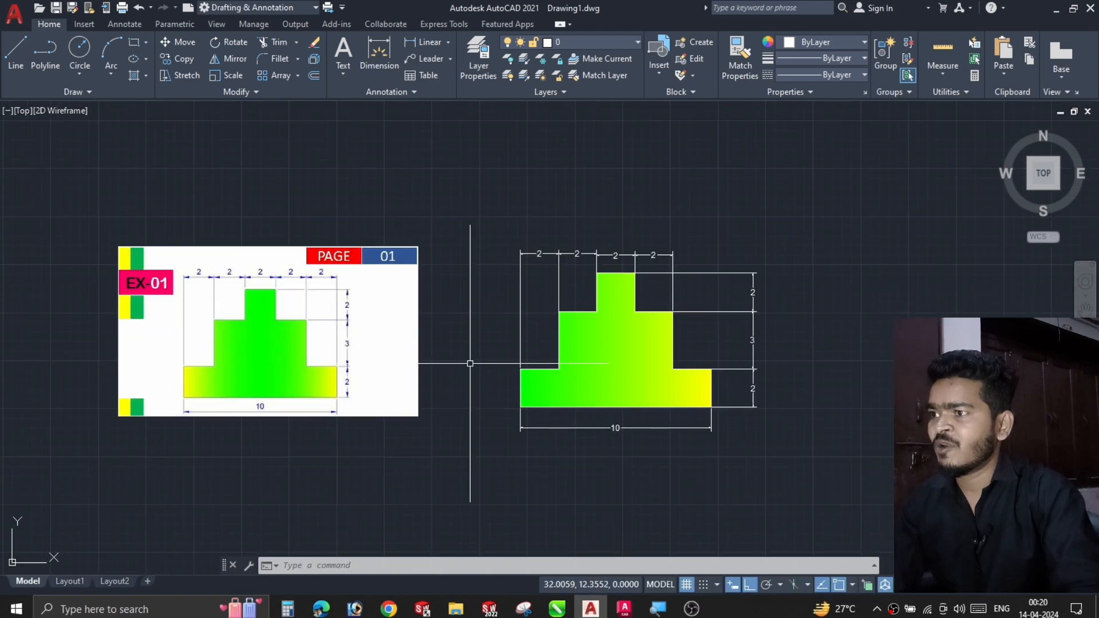
pyautogui.scroll(2, 470, 363)
pyautogui.moveTo(472, 363); pyautogui.dragTo(463, 363, button='middle')
pyautogui.scroll(-2, 471, 363)
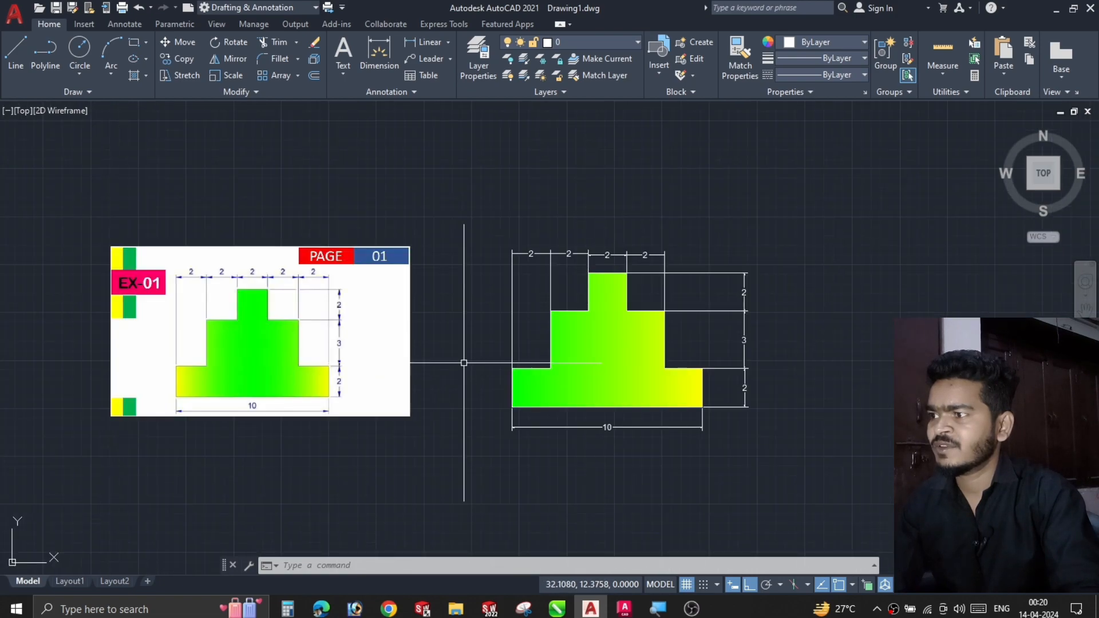
pyautogui.moveTo(463, 361); pyautogui.dragTo(422, 360, button='middle')
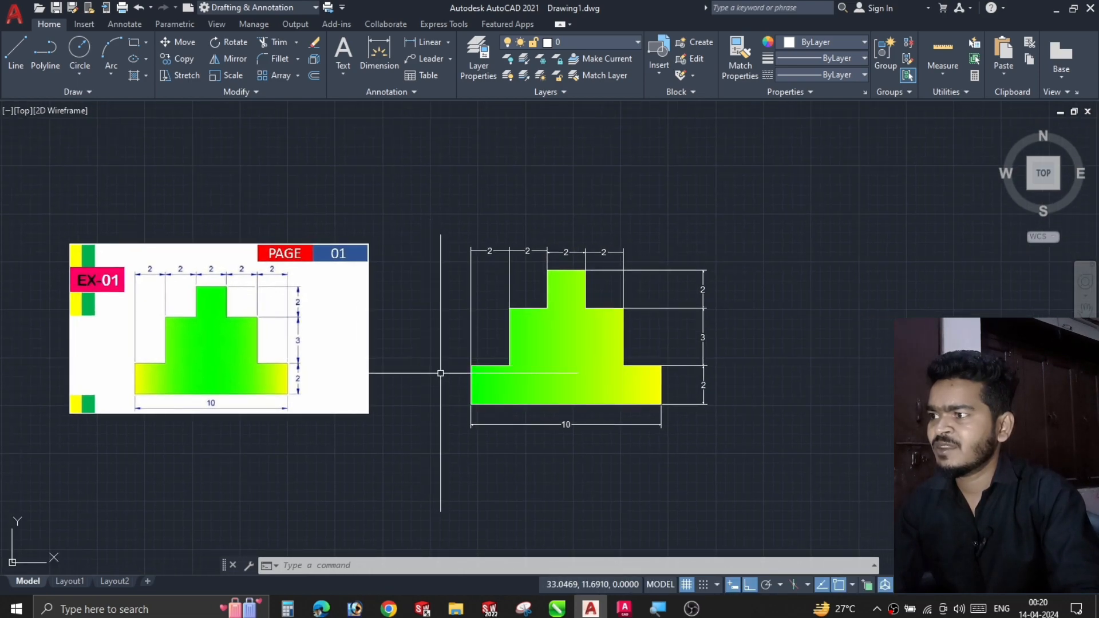